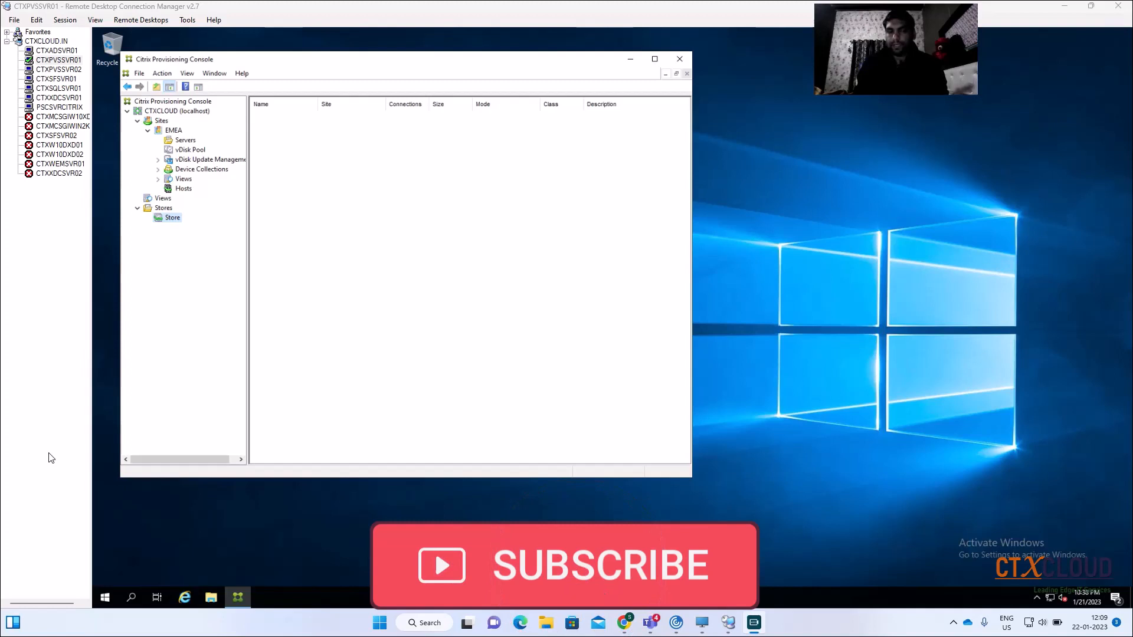
- Check the drives listed under This PC on the CTXPVSSVR02 server, then minimize the file window
click(61, 69)
click(213, 596)
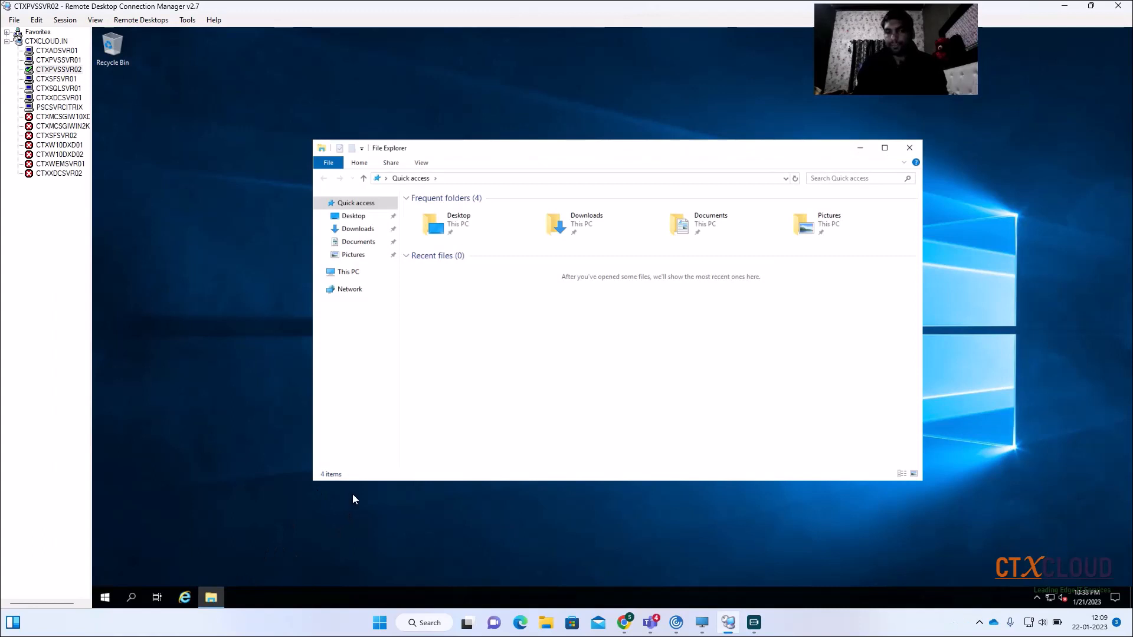
click(347, 273)
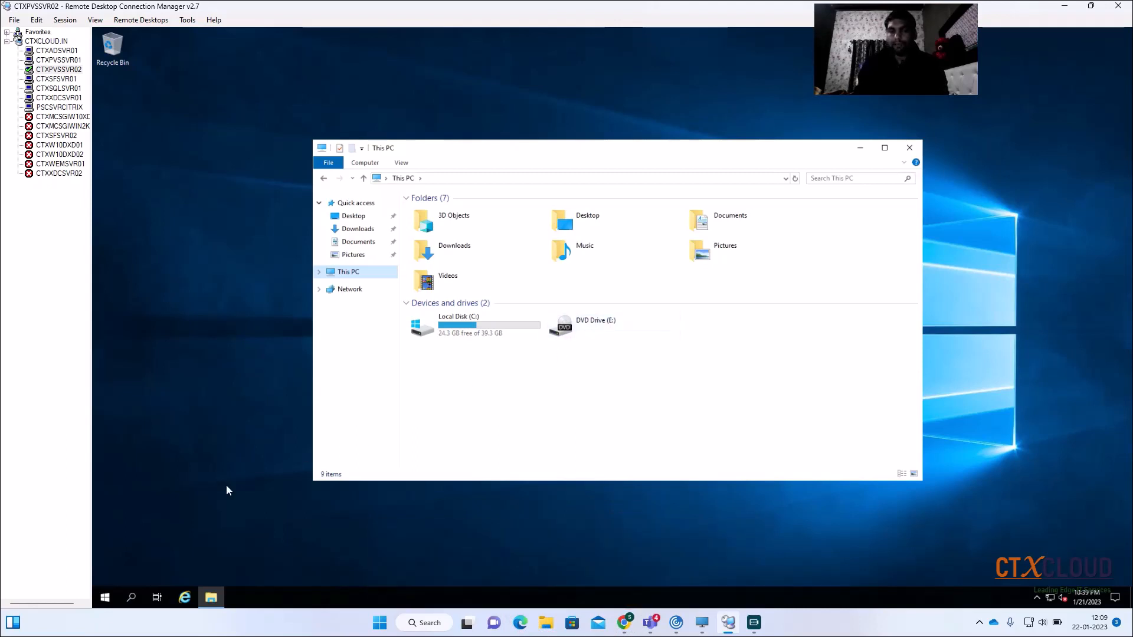
click(860, 148)
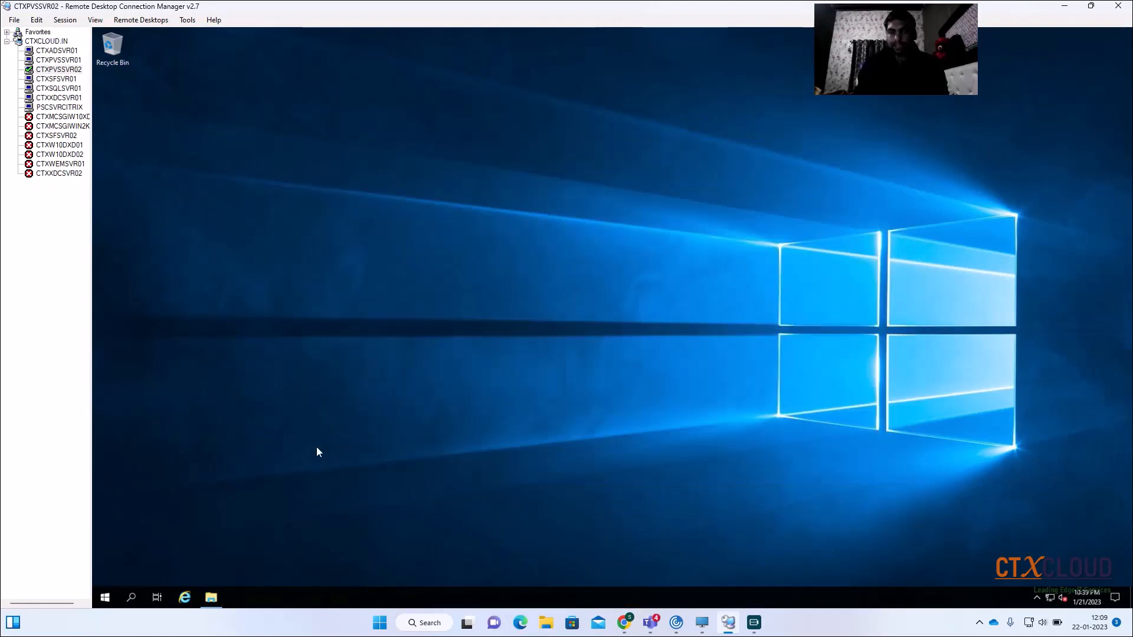
- Shut down CTXPVSSVR02, giving Other (Unplanned) as the reason
right_click(106, 596)
mouse_move(189, 560)
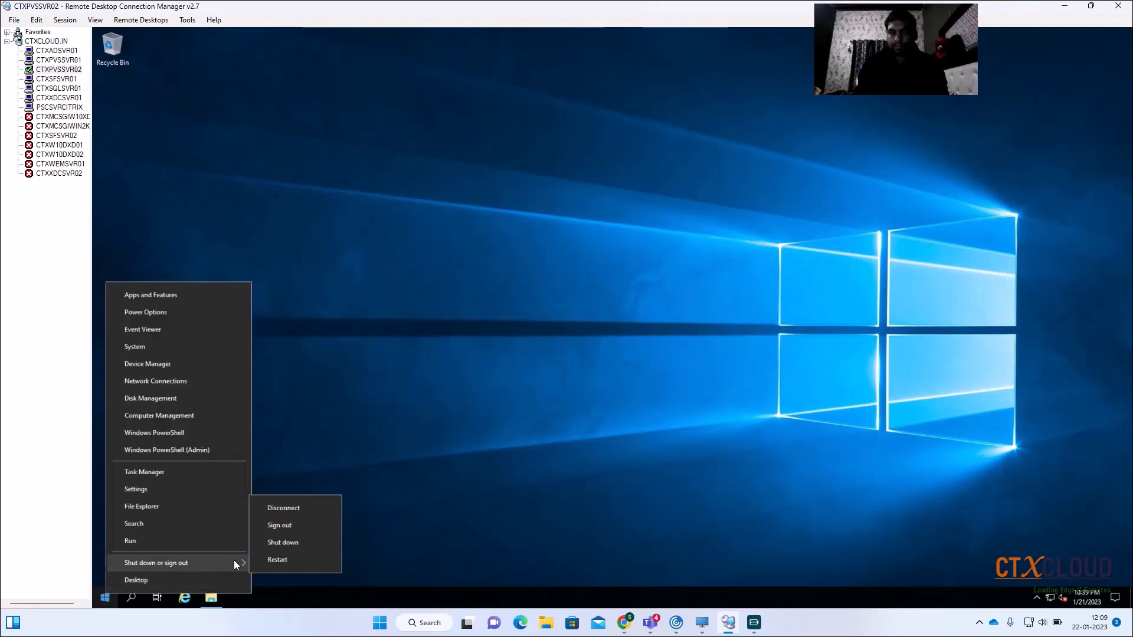
click(296, 544)
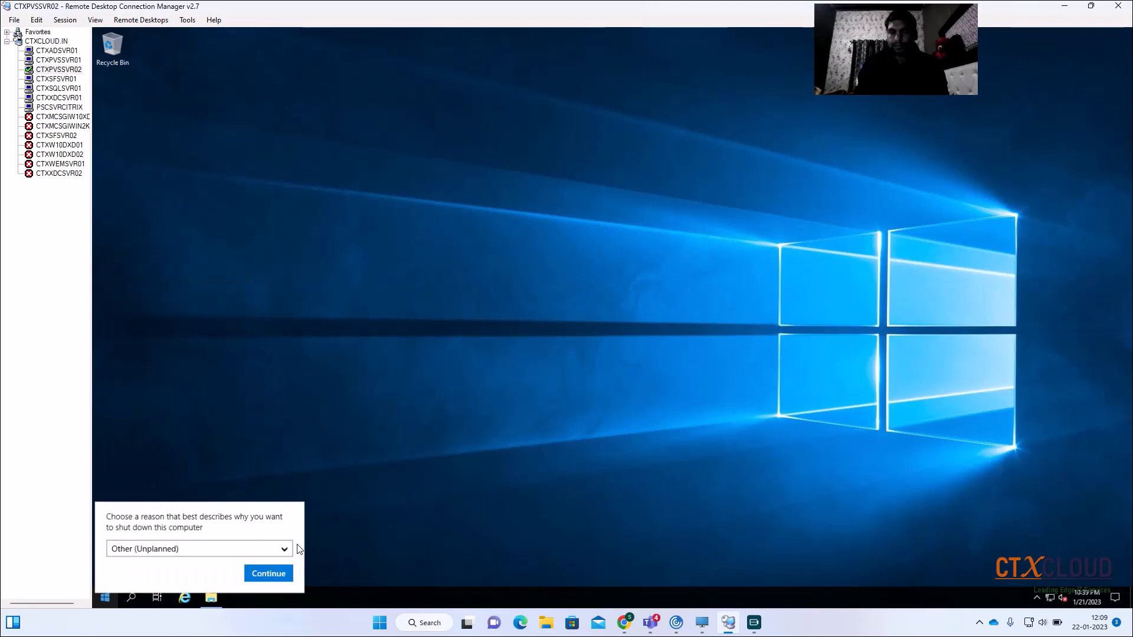
click(268, 571)
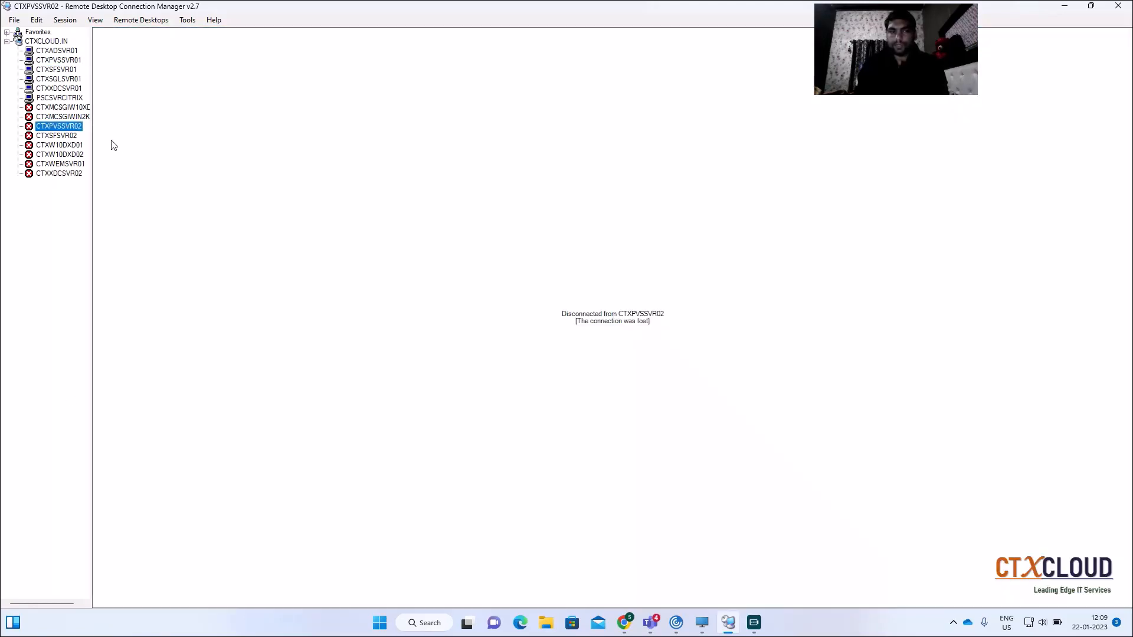
- Switch to the vSphere Client in Chrome and open the hardware settings of the CTXPVSSVR02 virtual machine
click(624, 623)
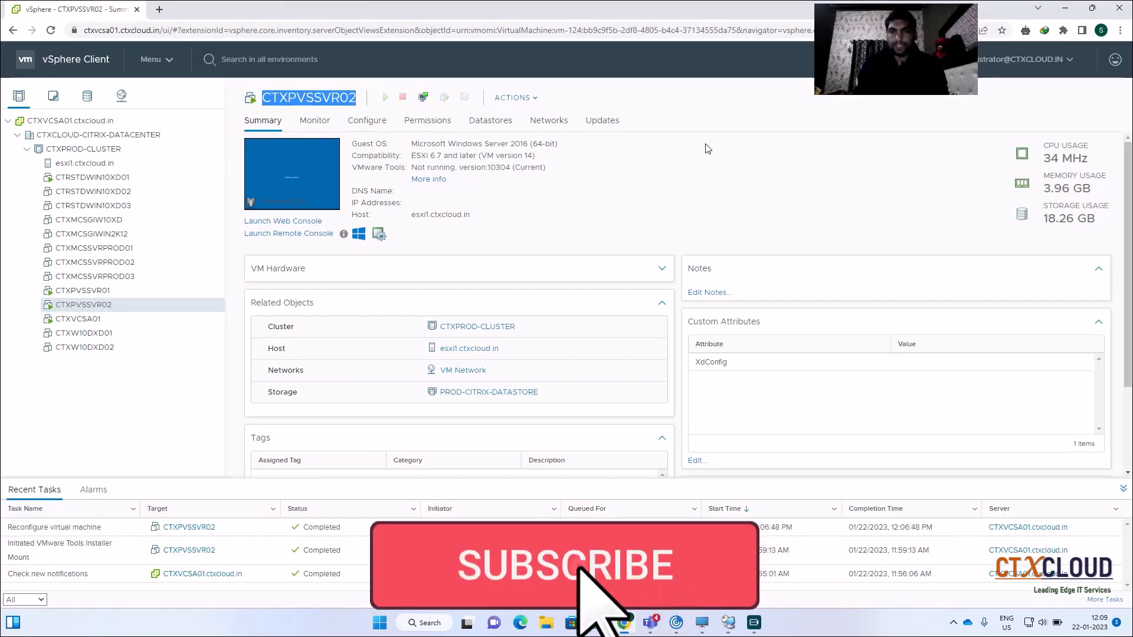
drag(885, 53, 808, 54)
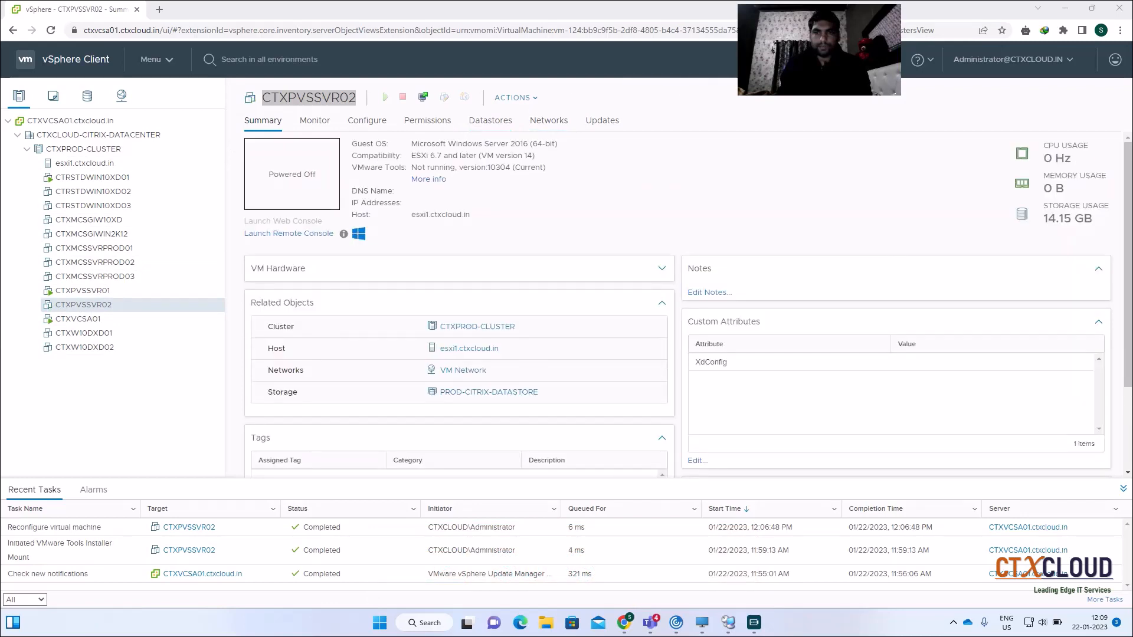
right_click(80, 308)
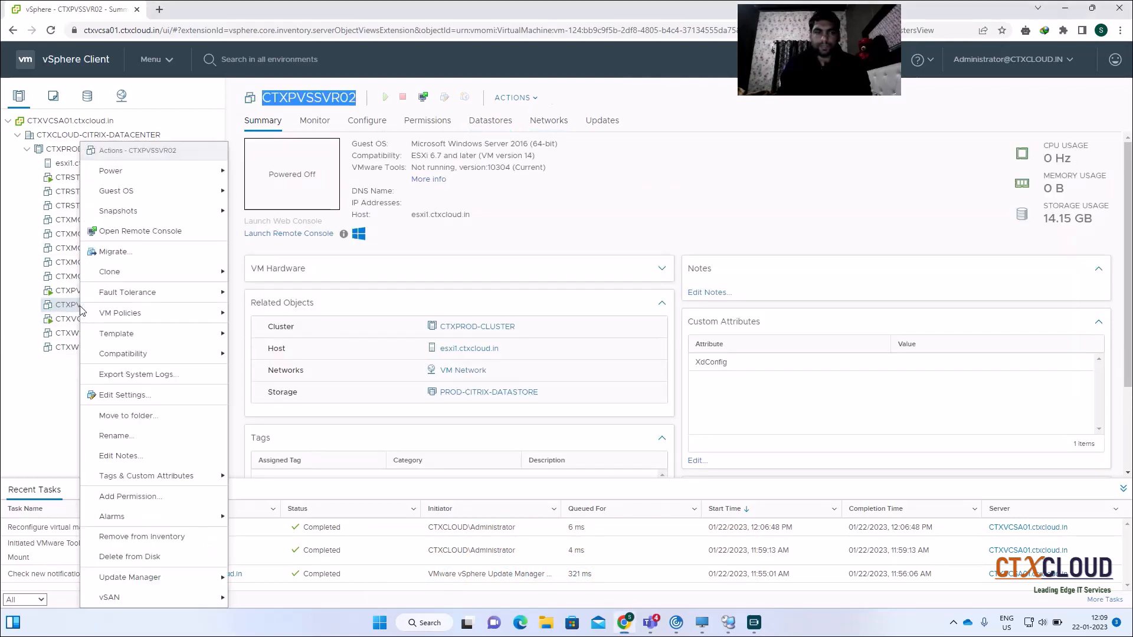
click(126, 395)
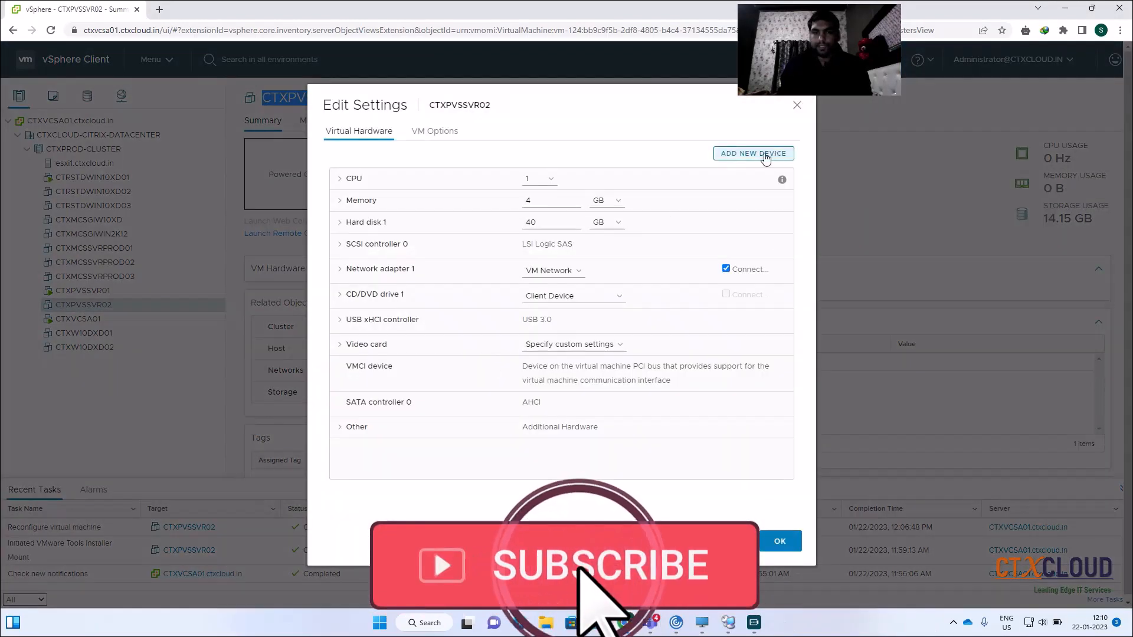
- Add a new hard disk to the virtual machine and set its size to 250 GB
click(763, 155)
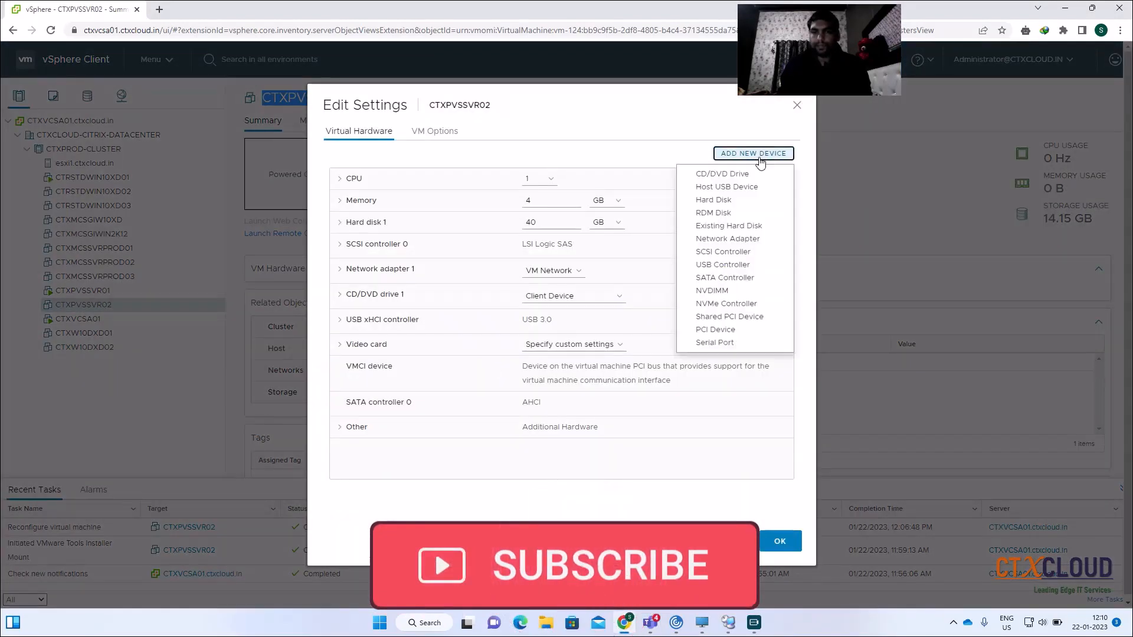
click(734, 200)
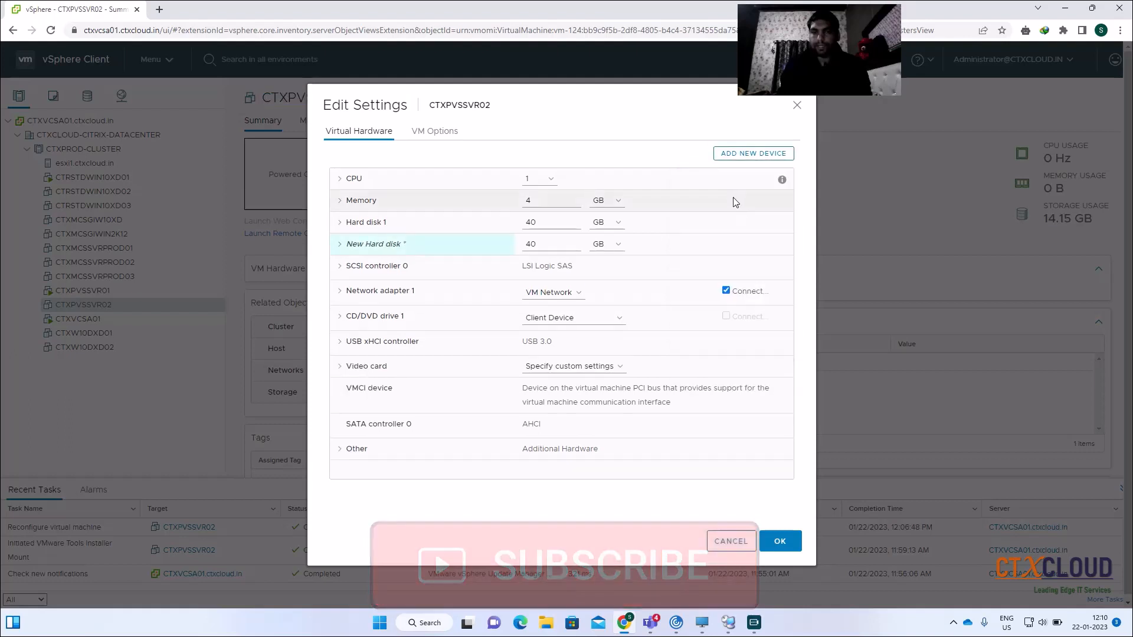
double_click(545, 246)
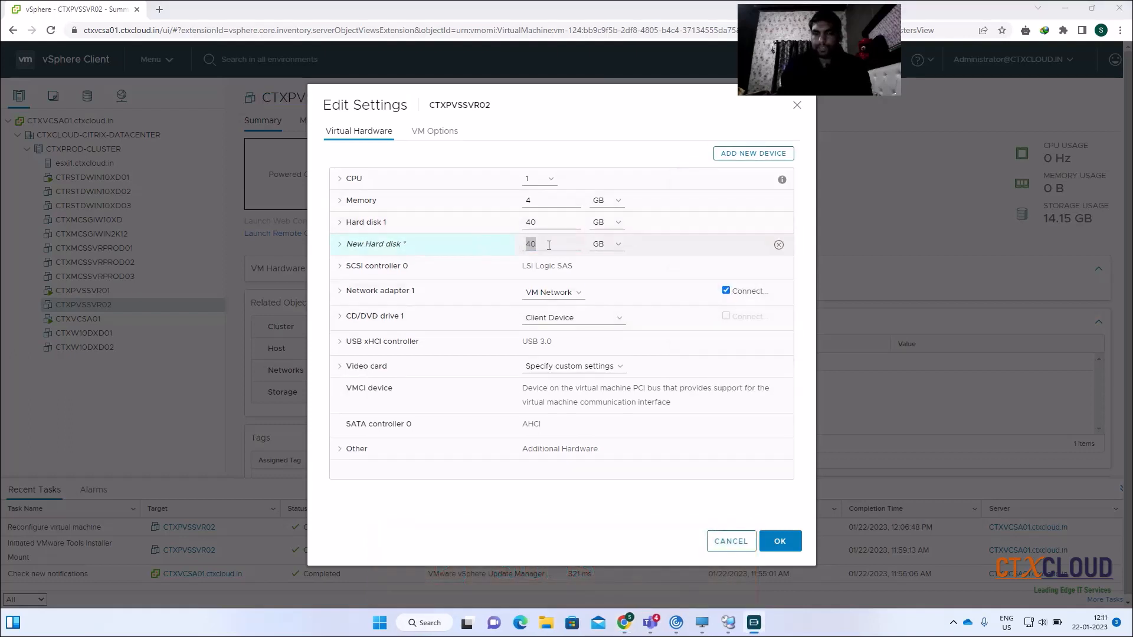
double_click(556, 244)
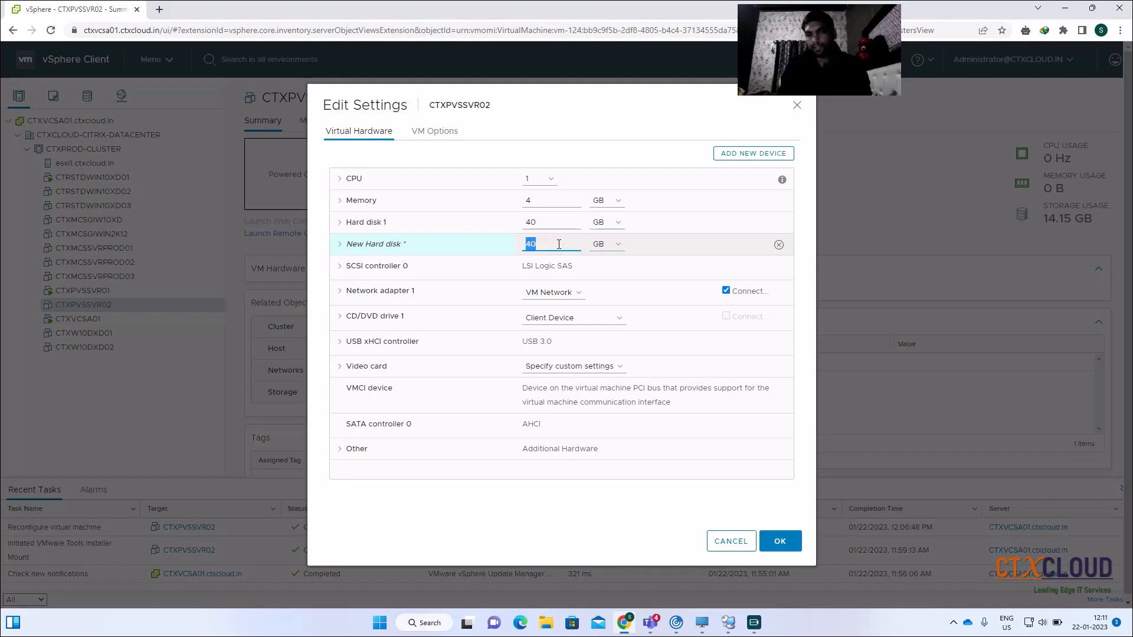
key(BackSpace)
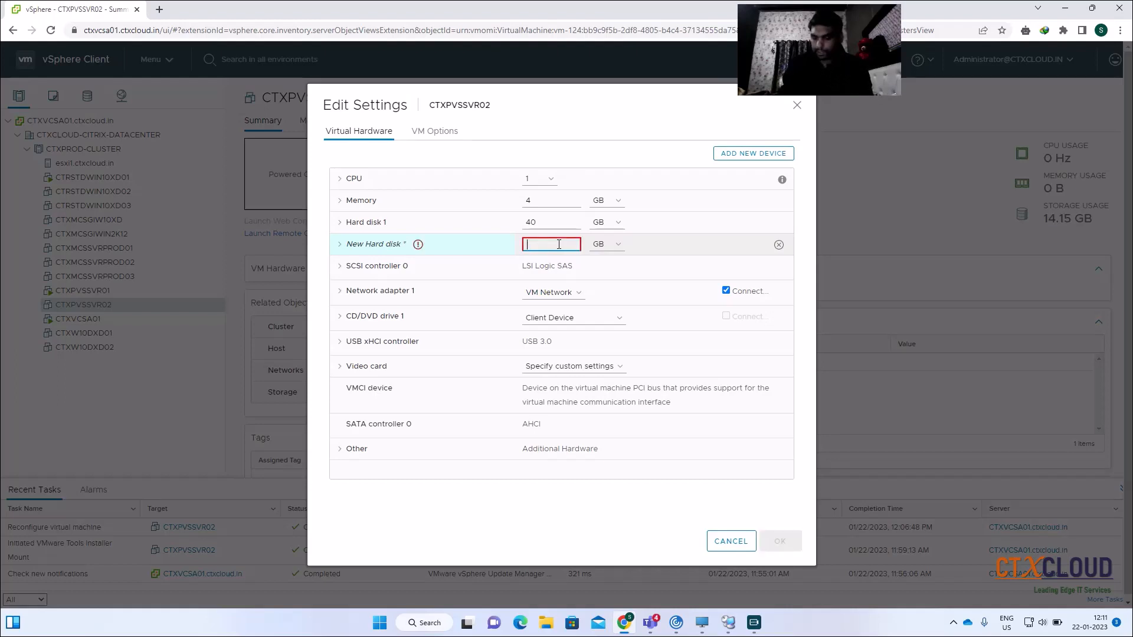
text(250)
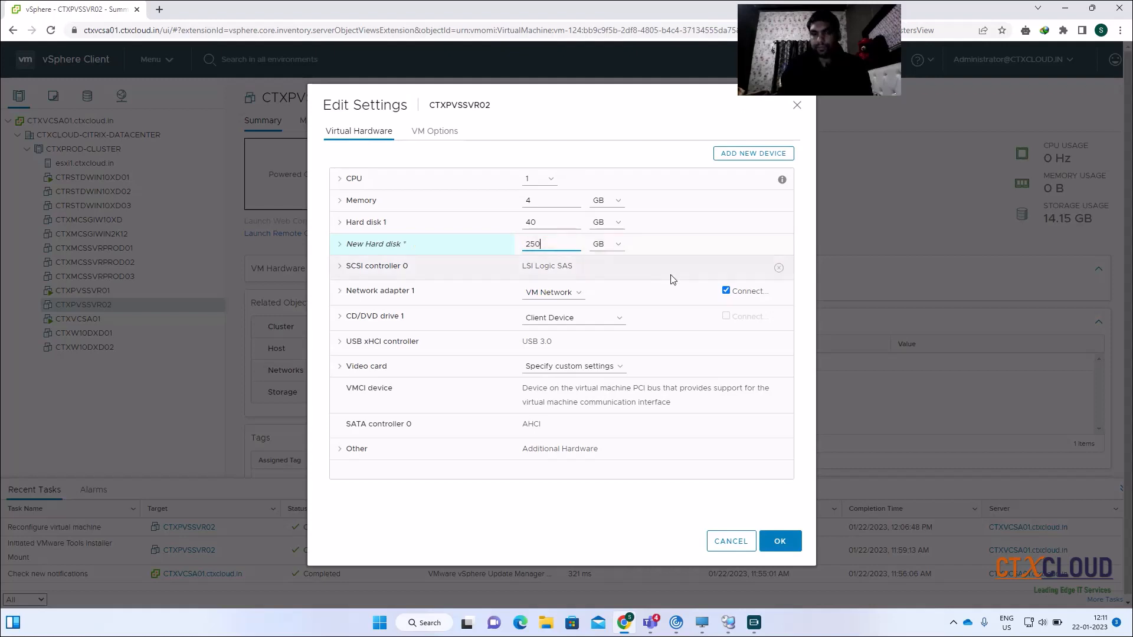
- Set the new hard disk's provisioning to Thin Provision and save the virtual machine settings
click(340, 245)
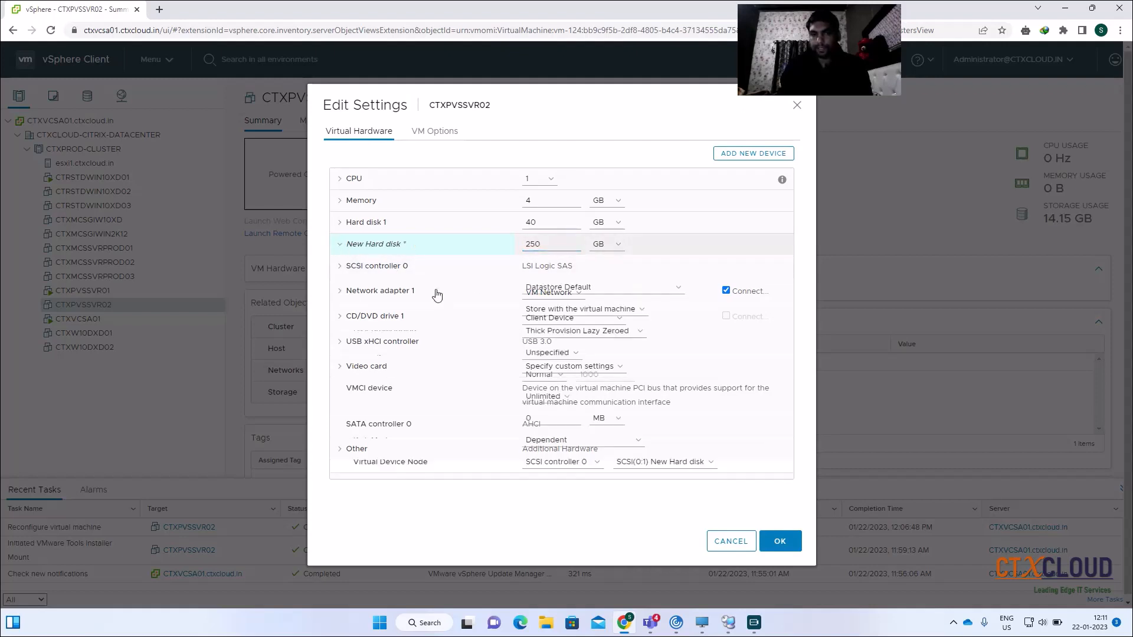
click(578, 332)
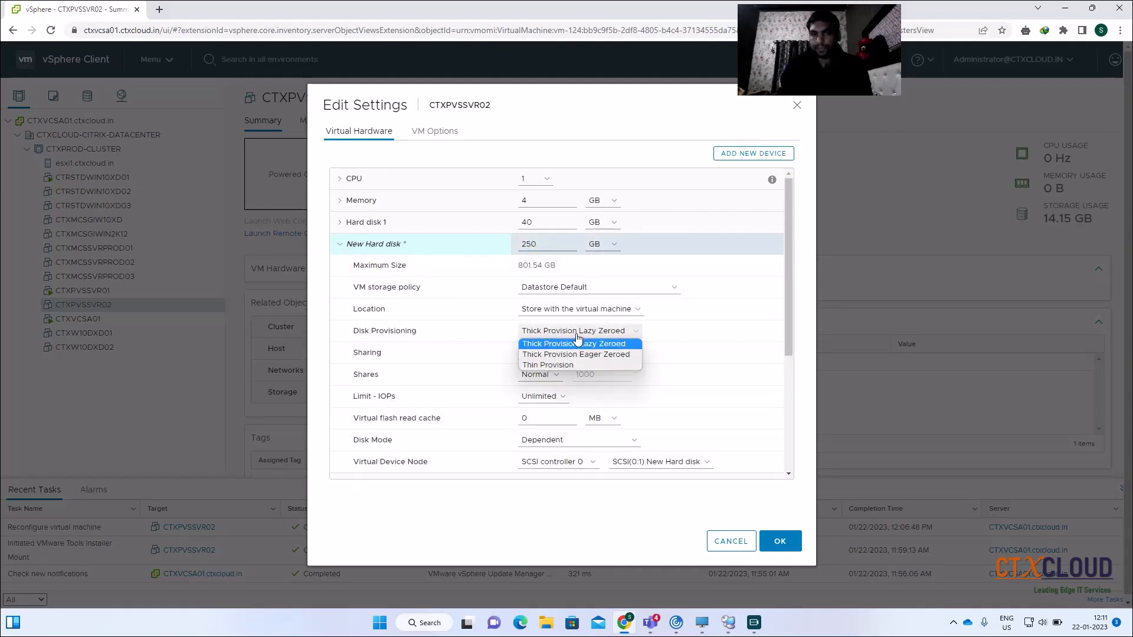
click(549, 364)
scroll(756, 387, down, 3)
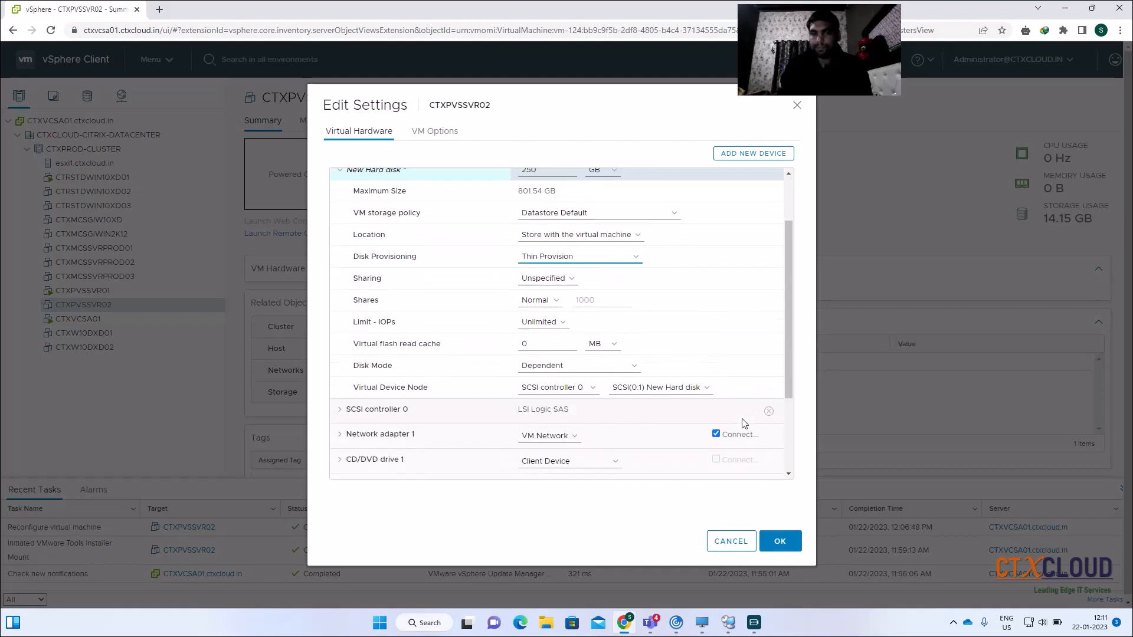
click(770, 550)
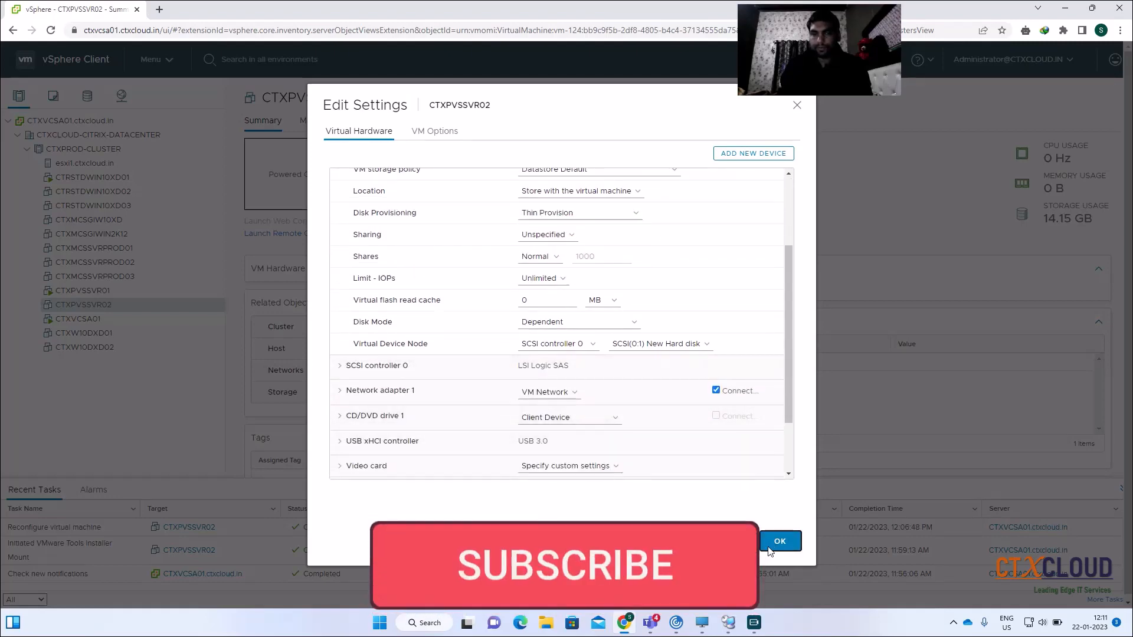
click(784, 471)
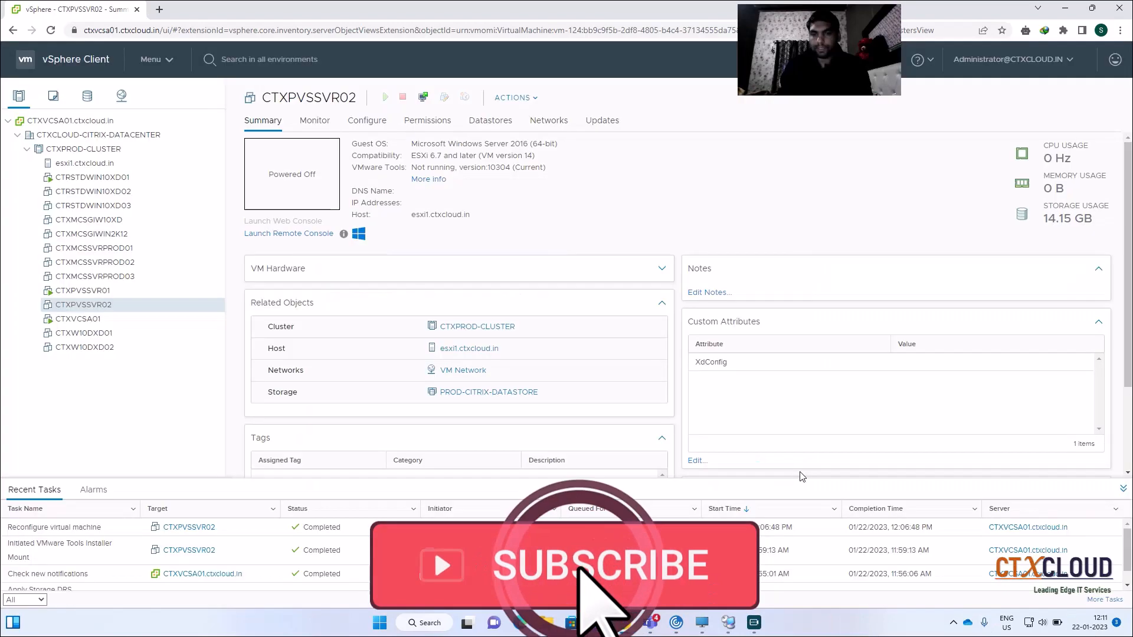
- Power on the CTXPVSSVR02 virtual machine
right_click(90, 306)
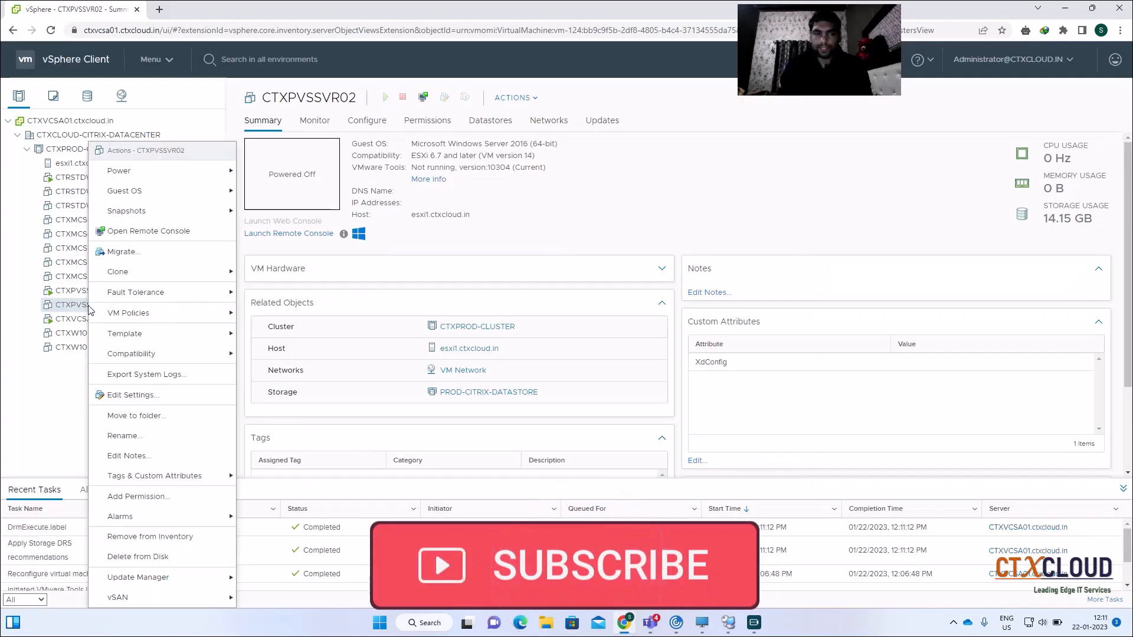
mouse_move(173, 177)
click(278, 172)
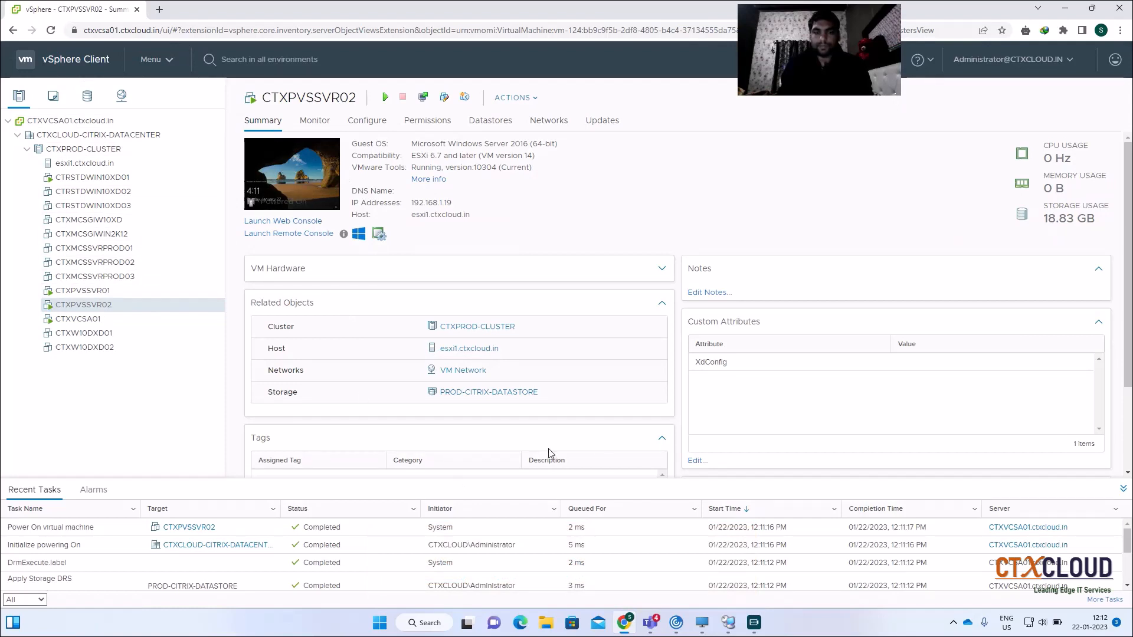
- Switch to Remote Desktop Connection Manager and reconnect to CTXPVSSVR02 using a different logon credentials profile
click(728, 622)
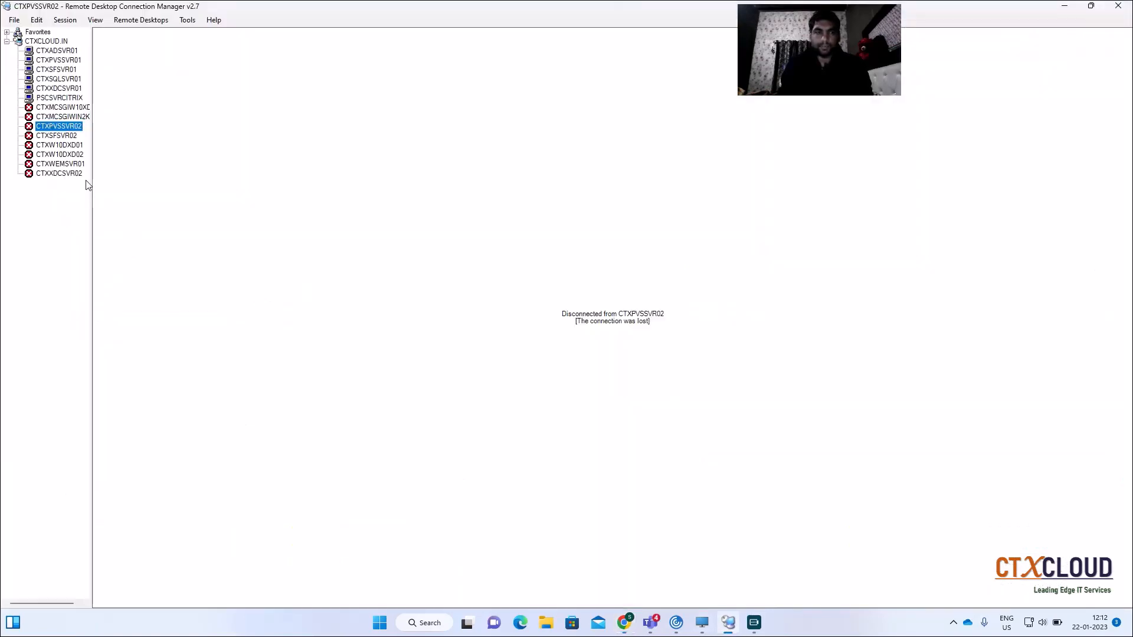
right_click(58, 128)
click(88, 147)
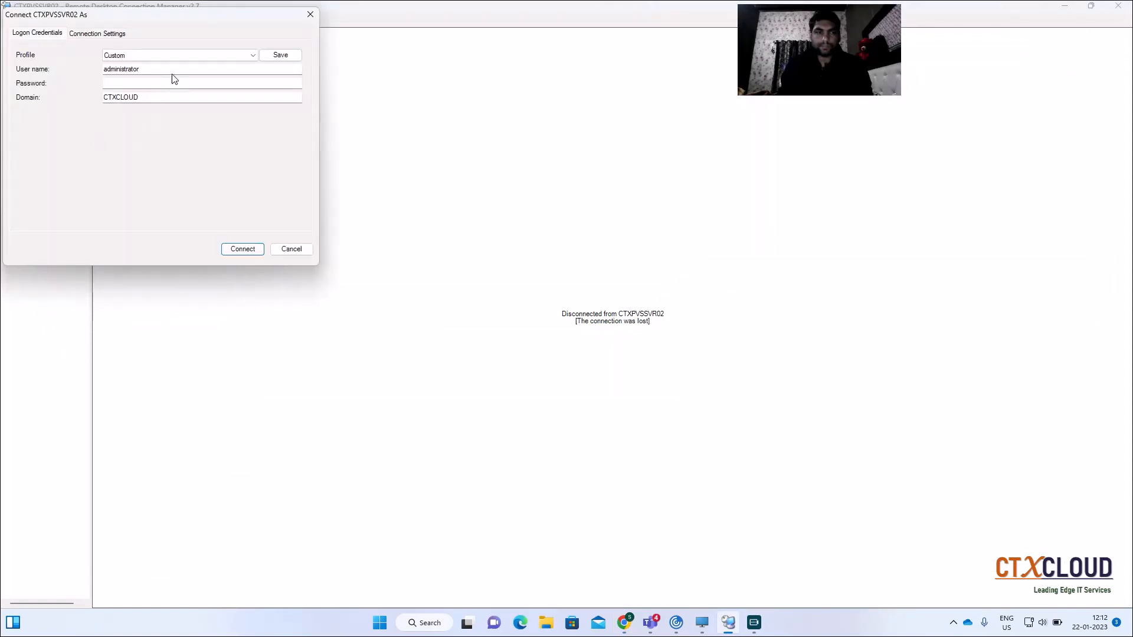
click(174, 57)
click(141, 72)
click(245, 250)
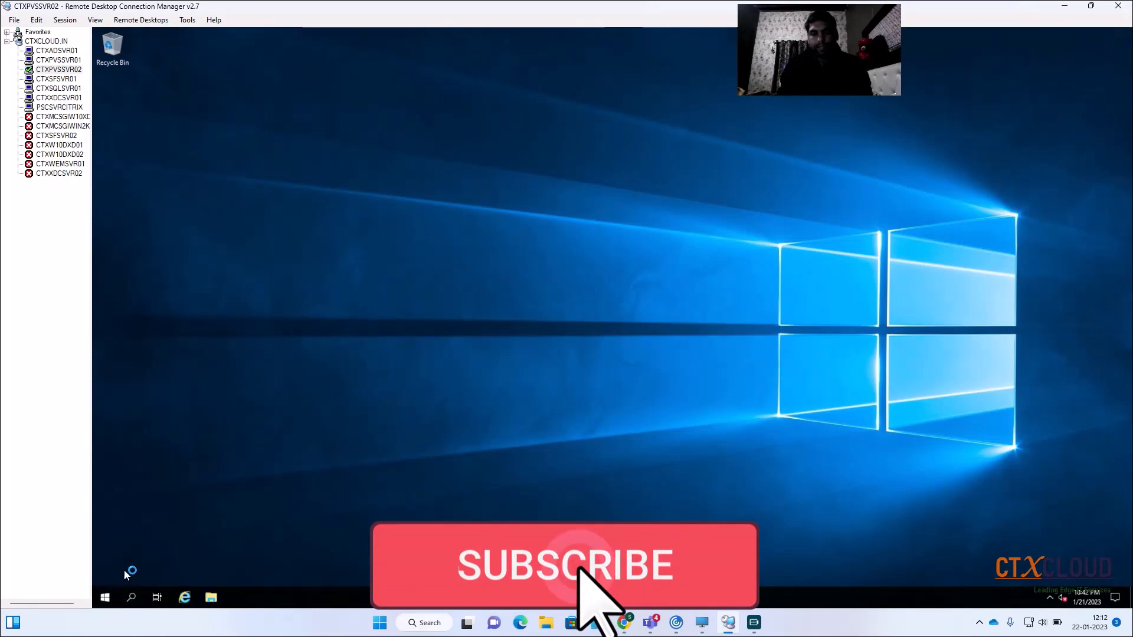
- Open Disk Management on CTXPVSSVR02 by running diskmgmt.msc, and show its window maximized
right_click(107, 597)
click(140, 548)
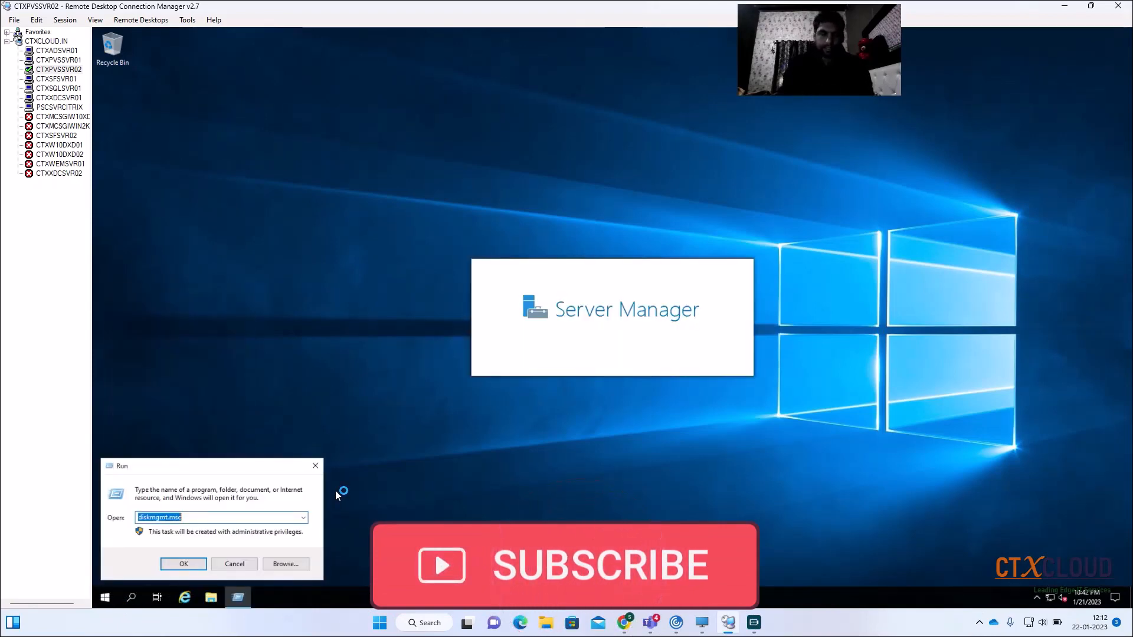
text(dis)
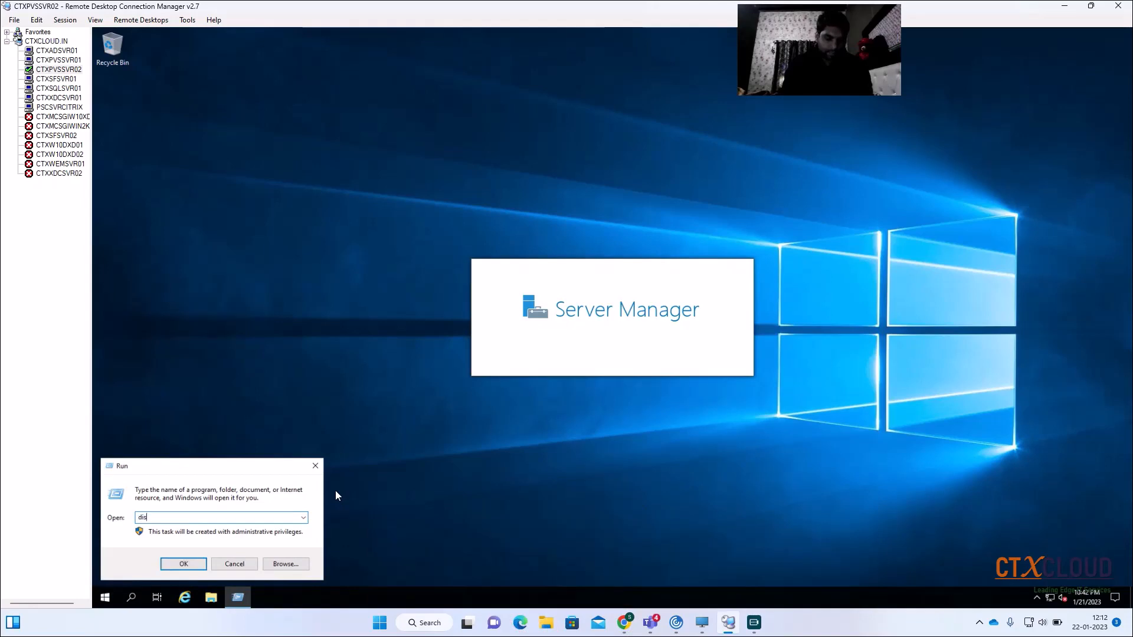
text(kmgmt)
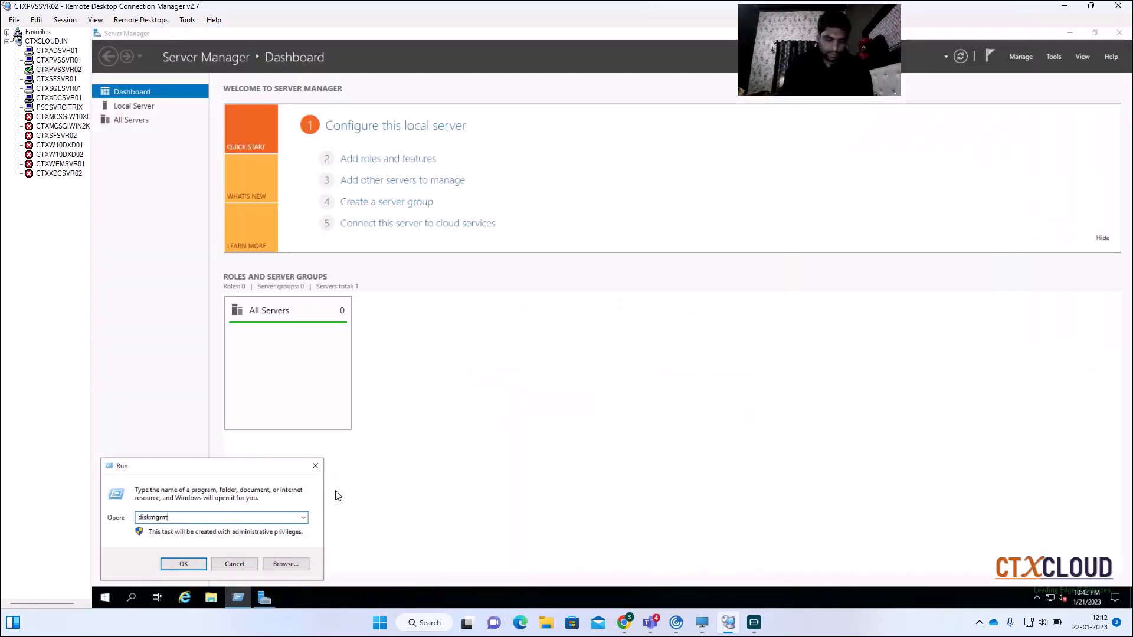
text(.msc)
key(Return)
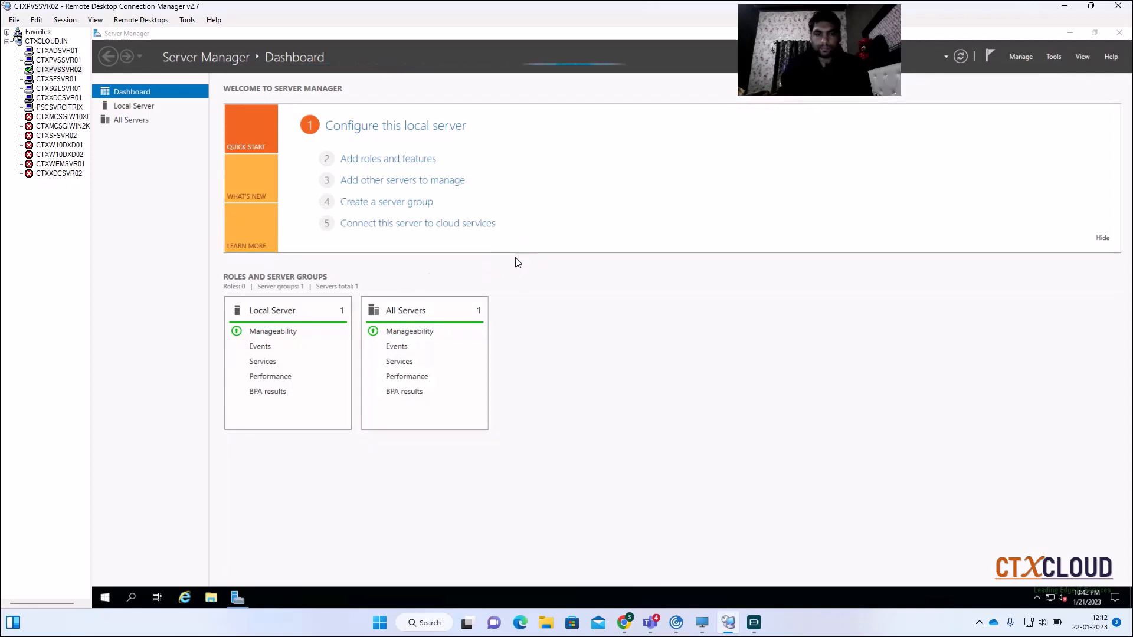
click(537, 90)
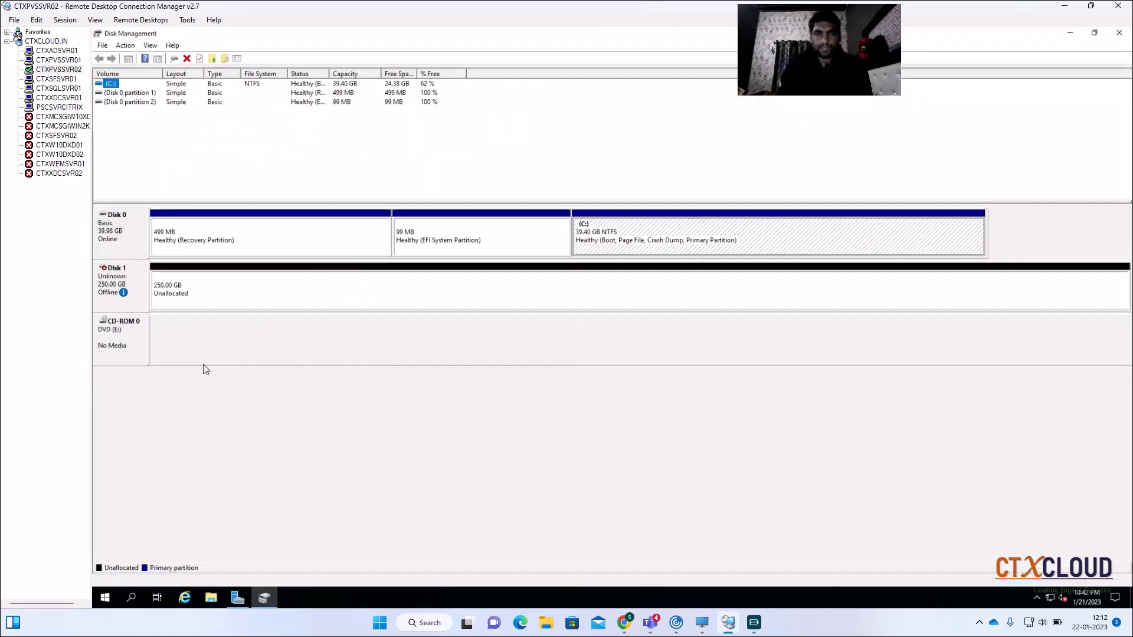
- Bring the 250 GB Disk 1 online and initialize it with the MBR (Master Boot Record) partition style
mouse_move(118, 292)
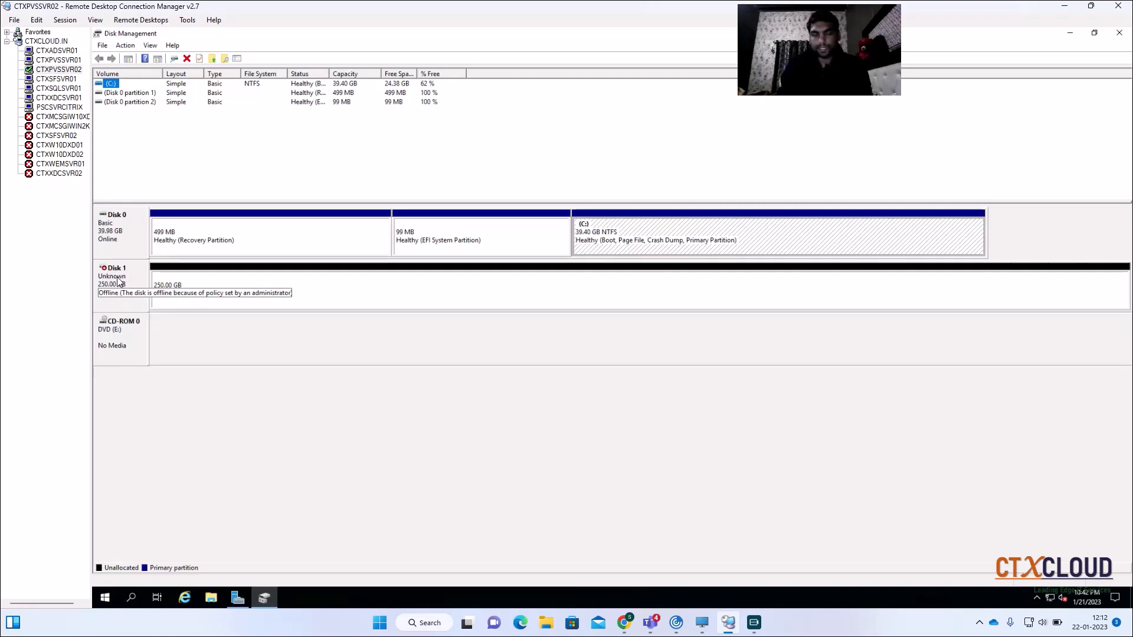
right_click(118, 282)
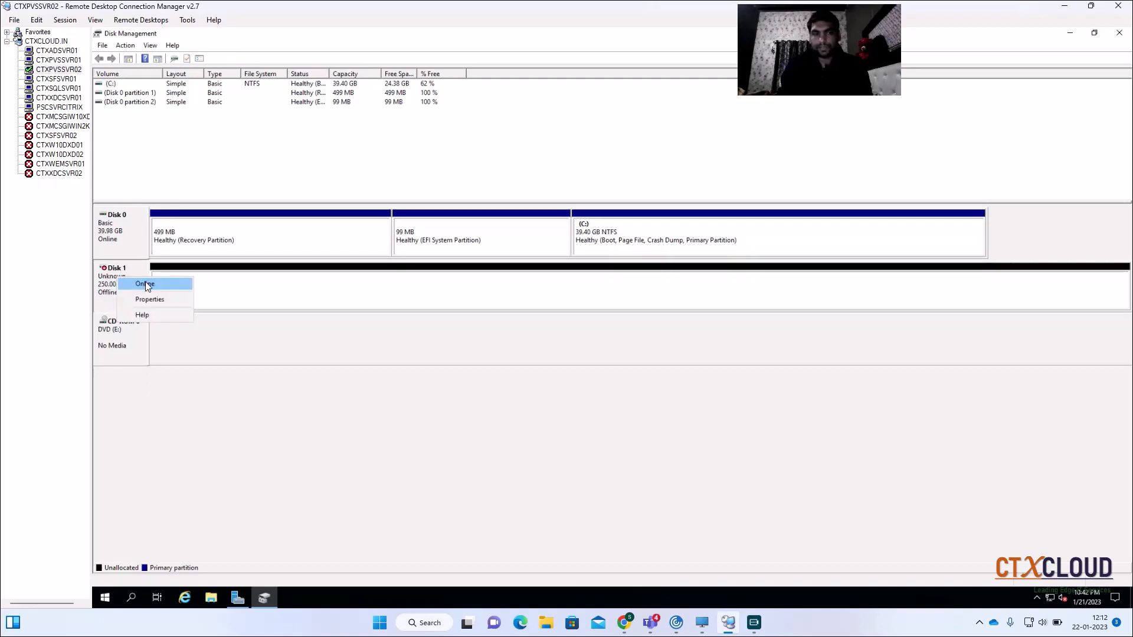
click(143, 284)
right_click(122, 286)
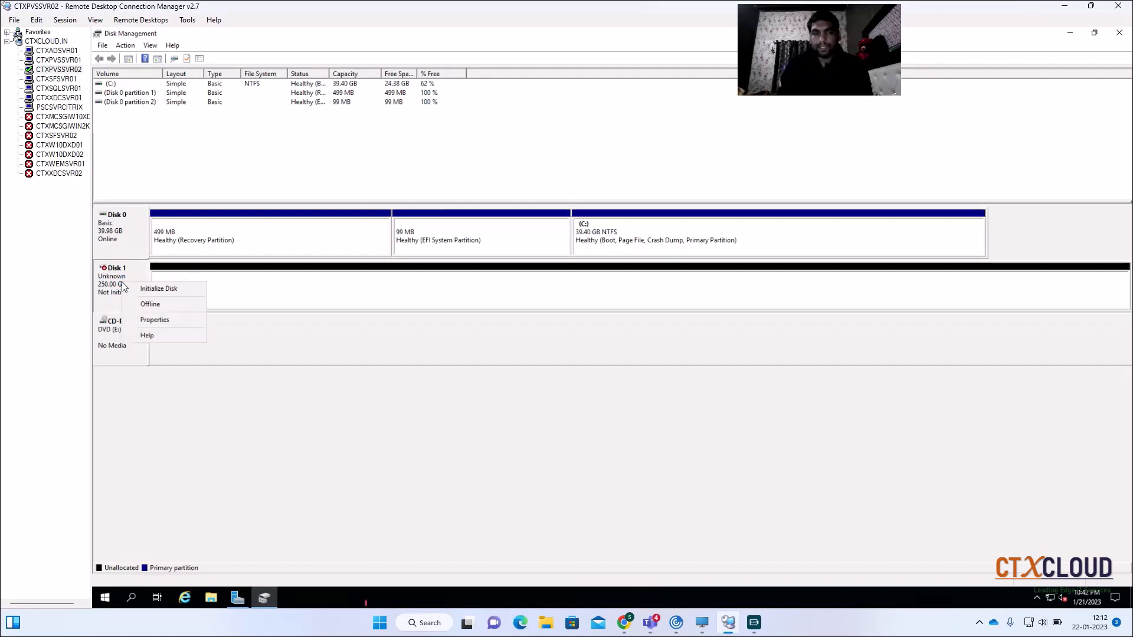
click(171, 285)
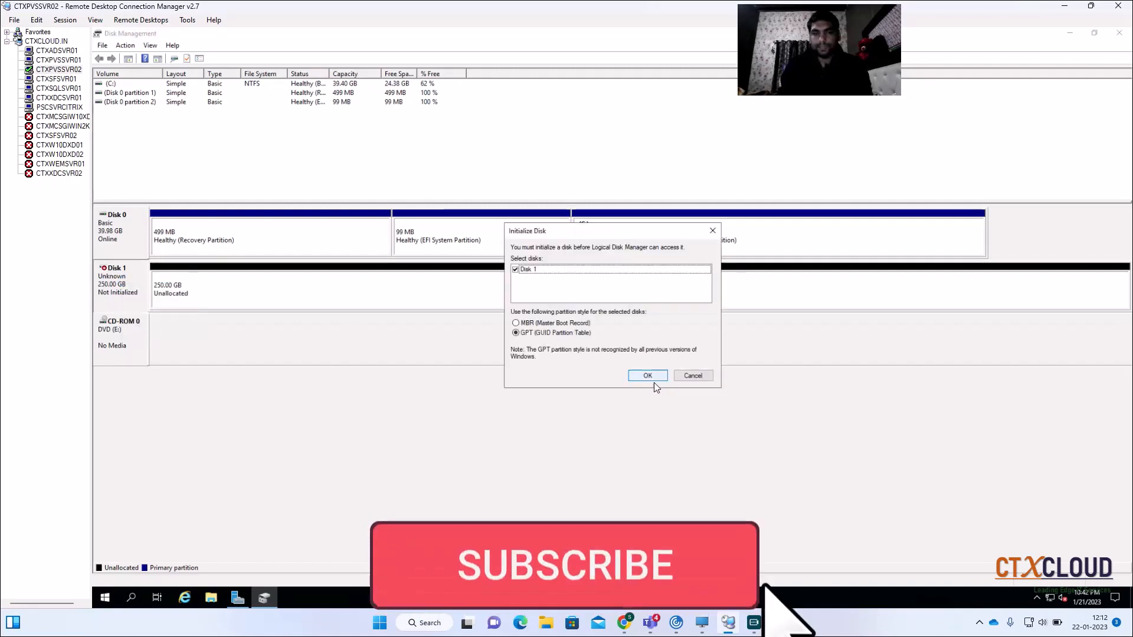
click(516, 323)
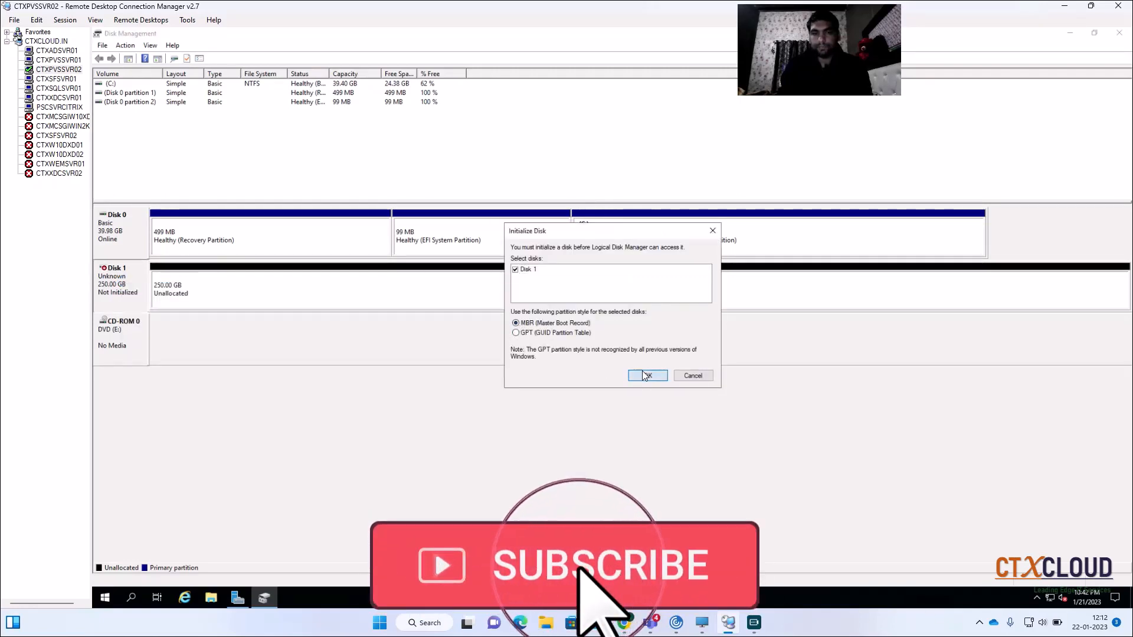
click(636, 375)
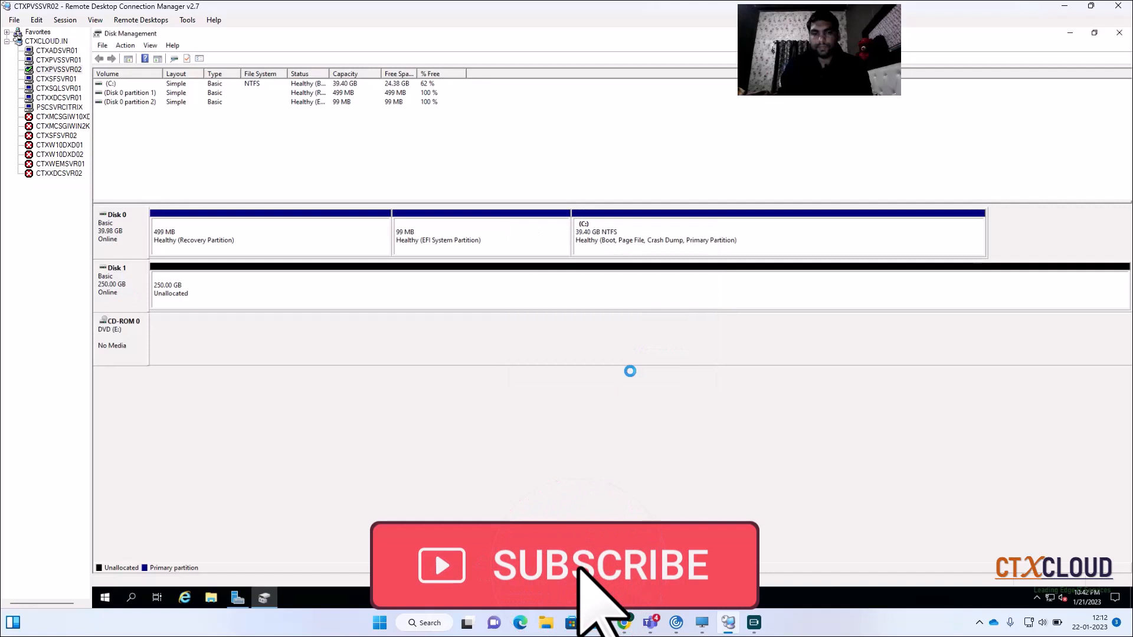
- Create a simple volume across Disk 1's unallocated space, keeping the wizard defaults with drive letter D
right_click(460, 299)
click(508, 301)
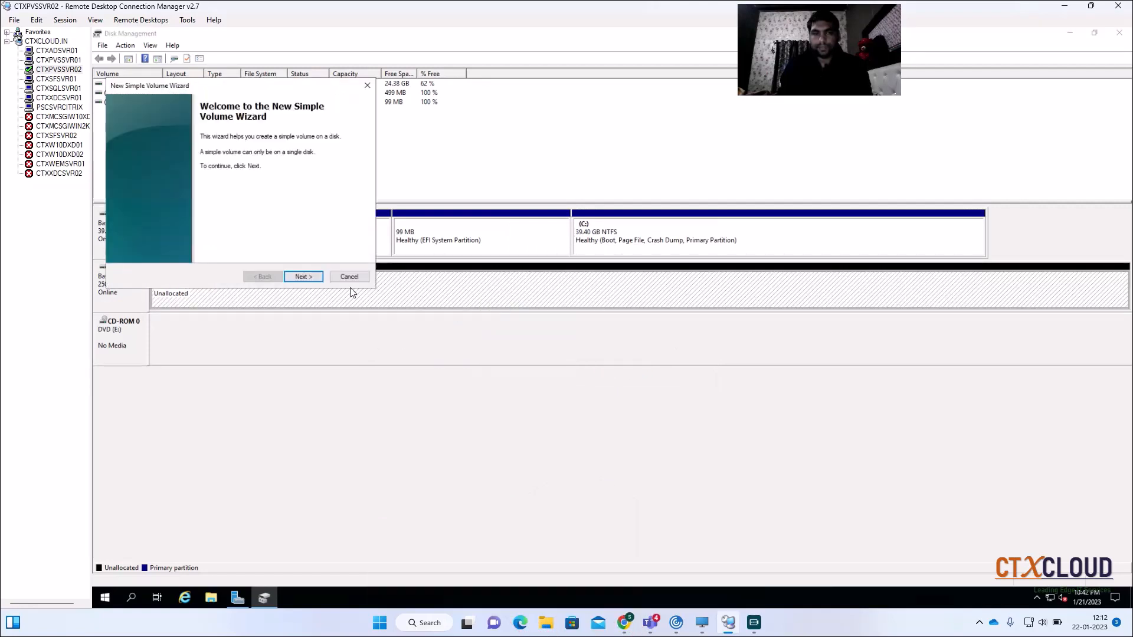
click(296, 275)
click(315, 279)
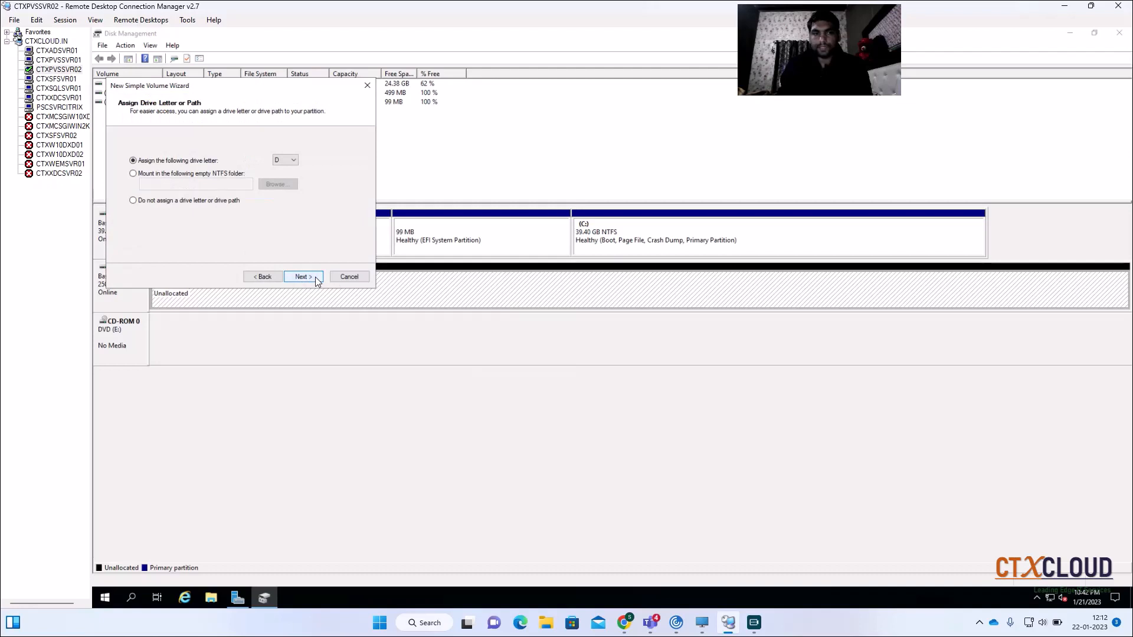
click(303, 276)
click(303, 277)
click(304, 277)
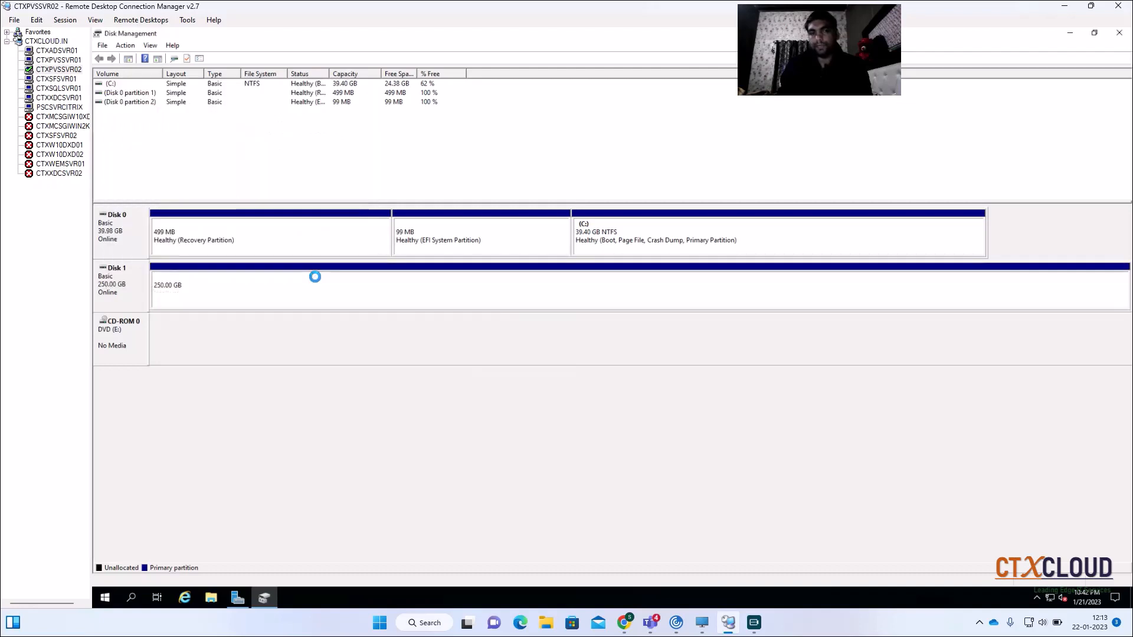
- Switch to the CTXPVSSVR01 session and examine the store folder on its New Volume (D:)
click(50, 60)
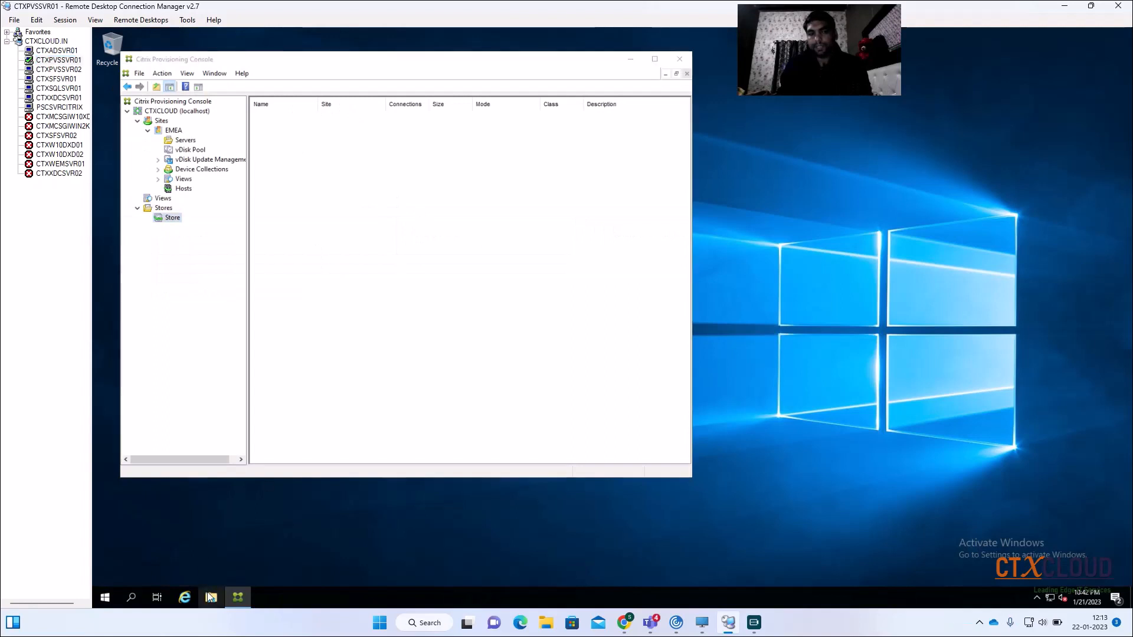
click(208, 594)
click(349, 272)
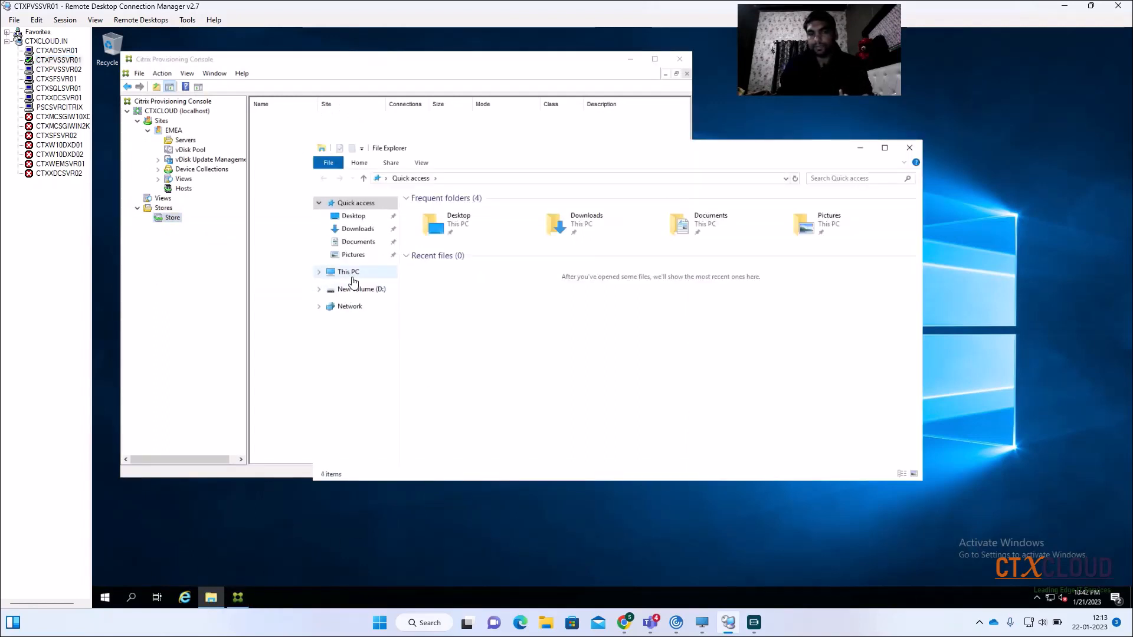
double_click(587, 328)
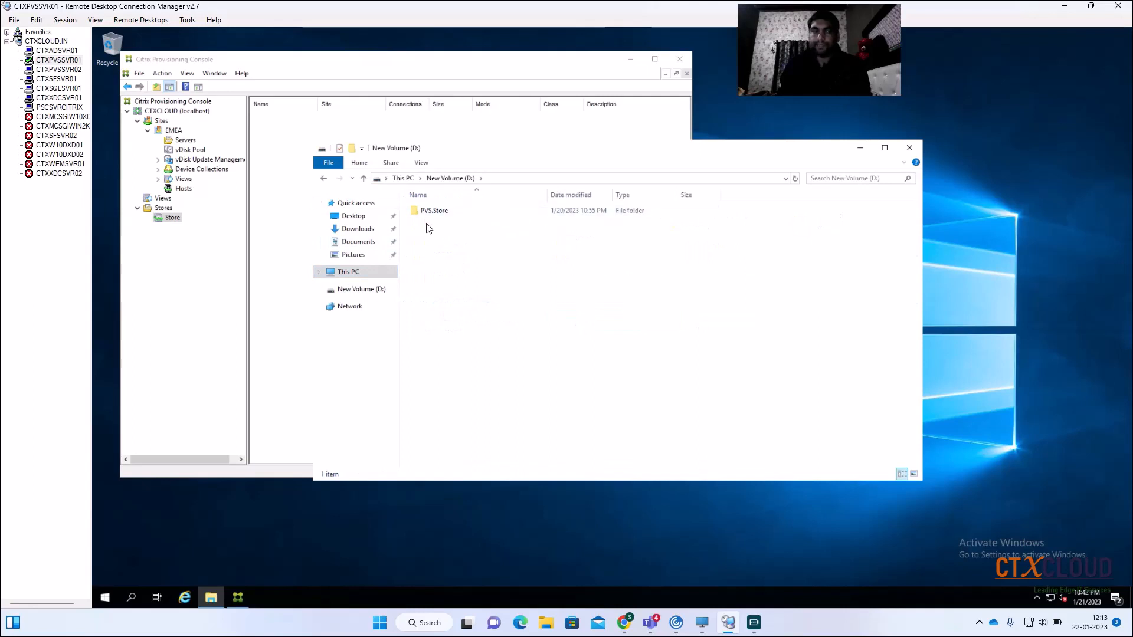
- Return to CTXPVSSVR02, close Disk Management, and create a folder named PVS.Store on New Volume (D:)
click(46, 69)
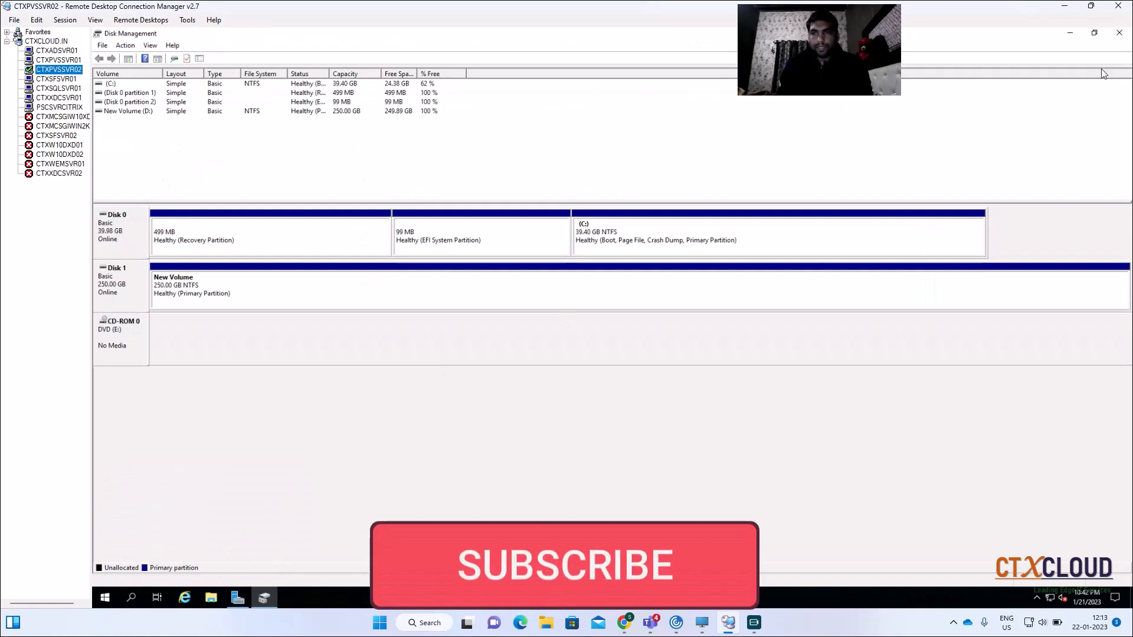
click(1120, 33)
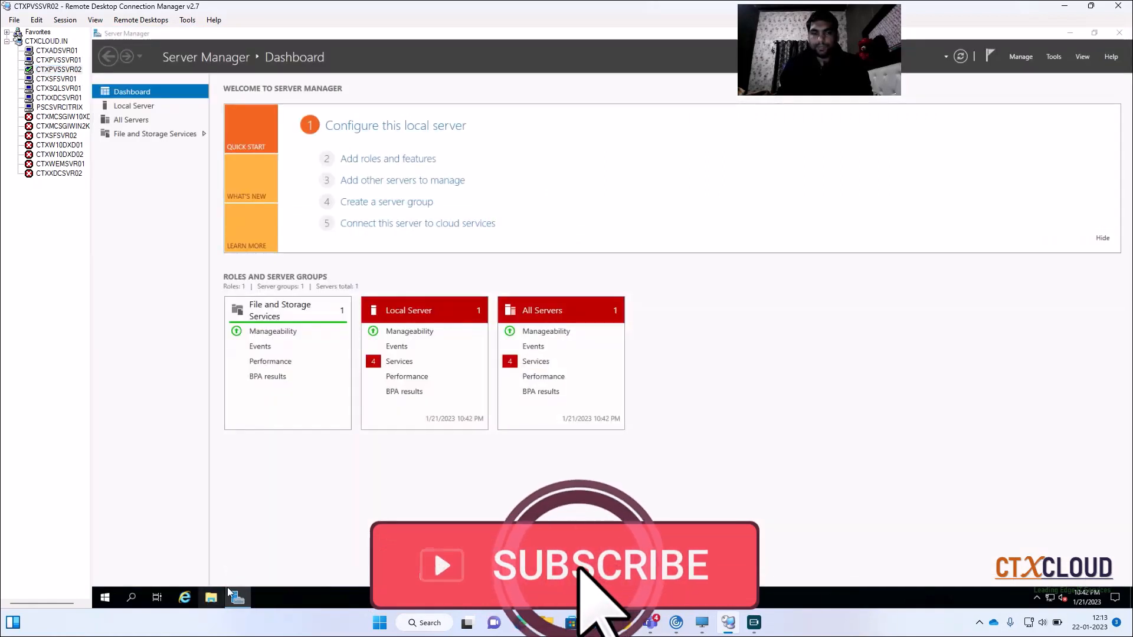
click(211, 598)
click(348, 272)
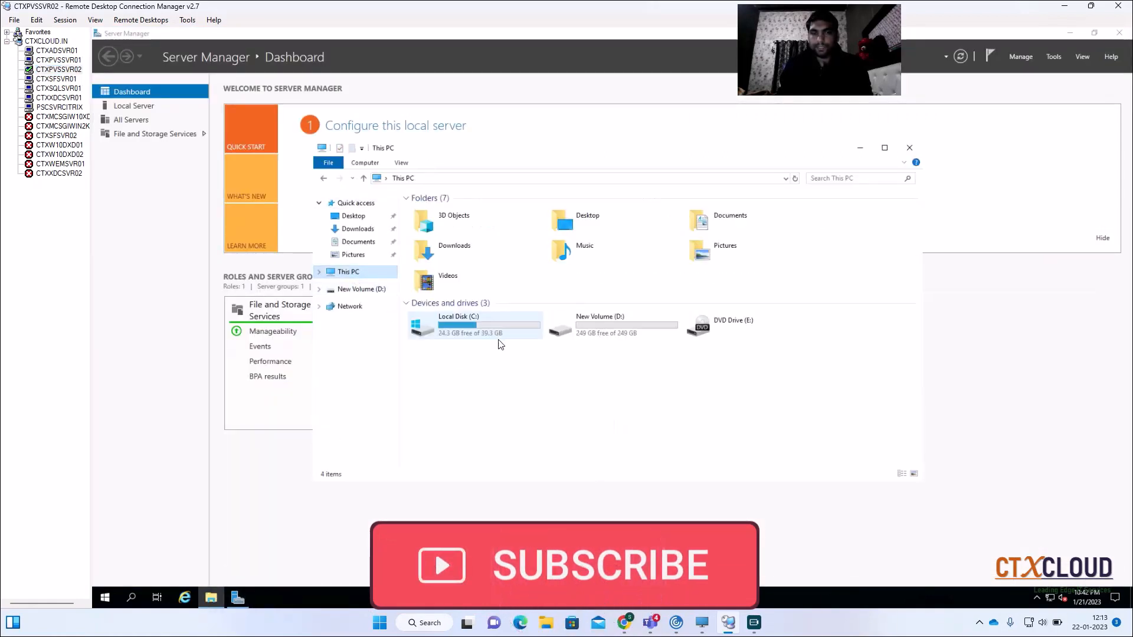
double_click(609, 325)
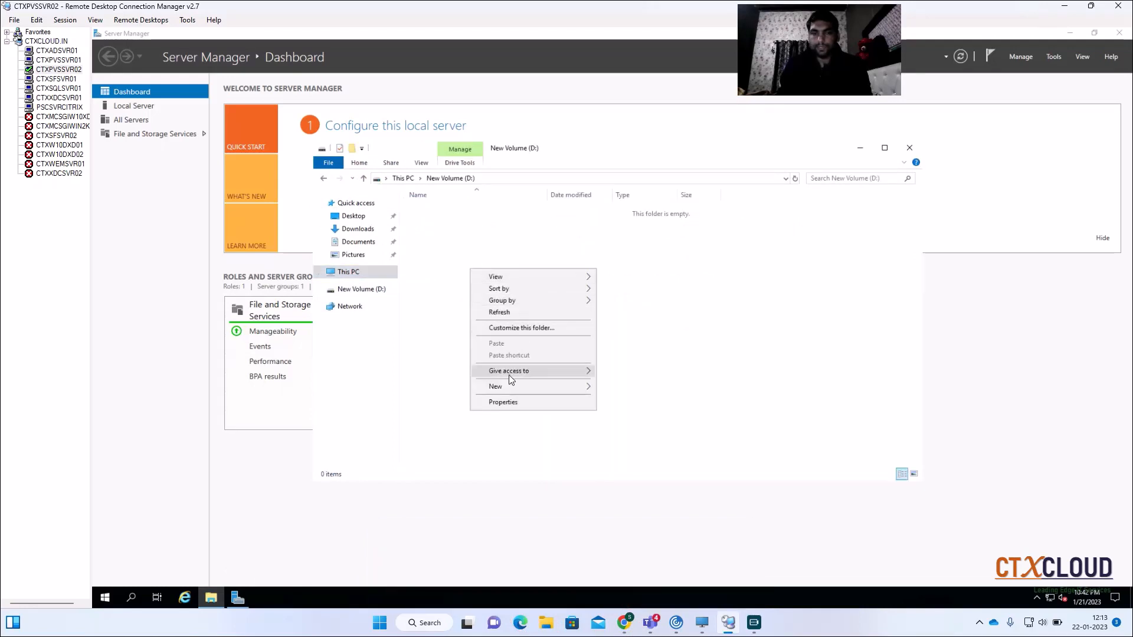
mouse_move(540, 386)
click(628, 383)
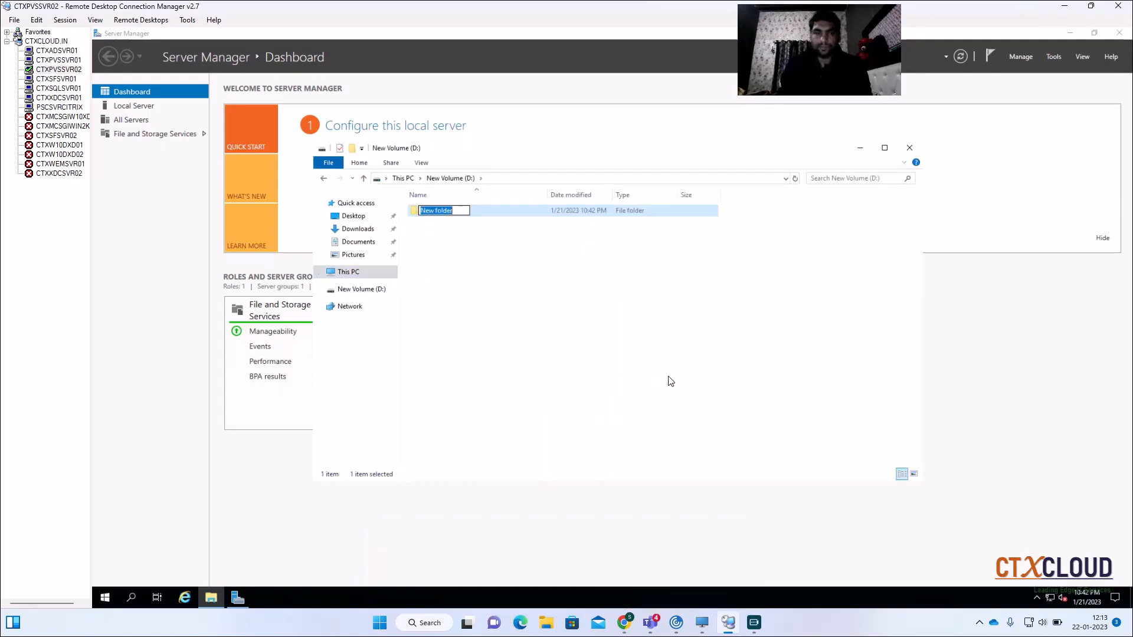
key(BackSpace)
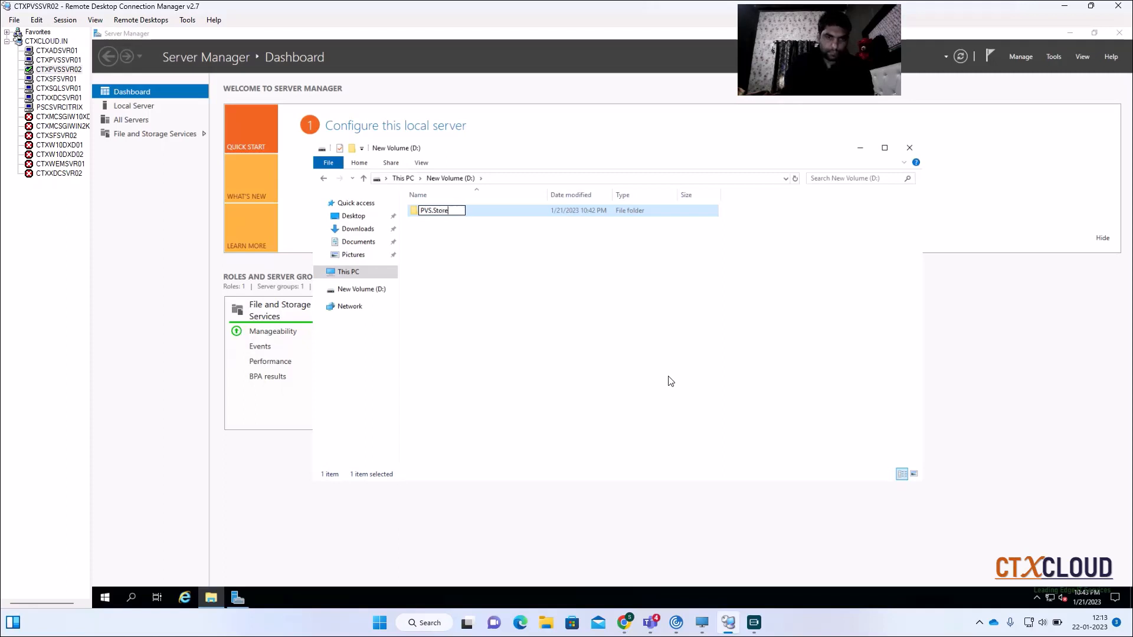
click(606, 355)
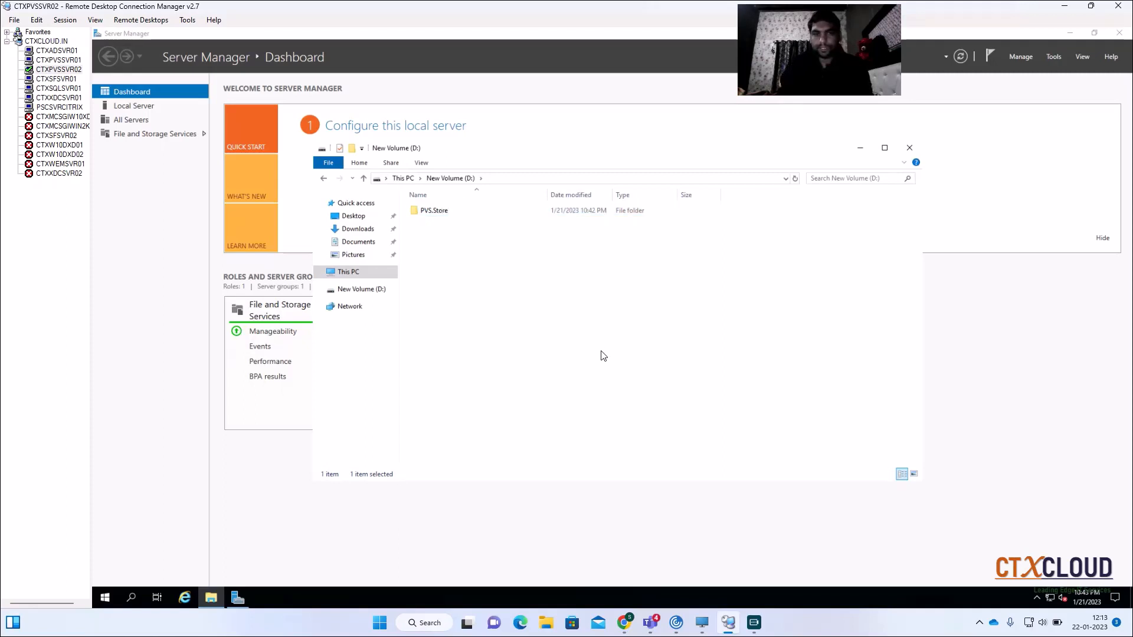
- Open the network sharing settings of the PVS.Store folder and add Everyone to the people it is shared with
right_click(450, 213)
click(503, 392)
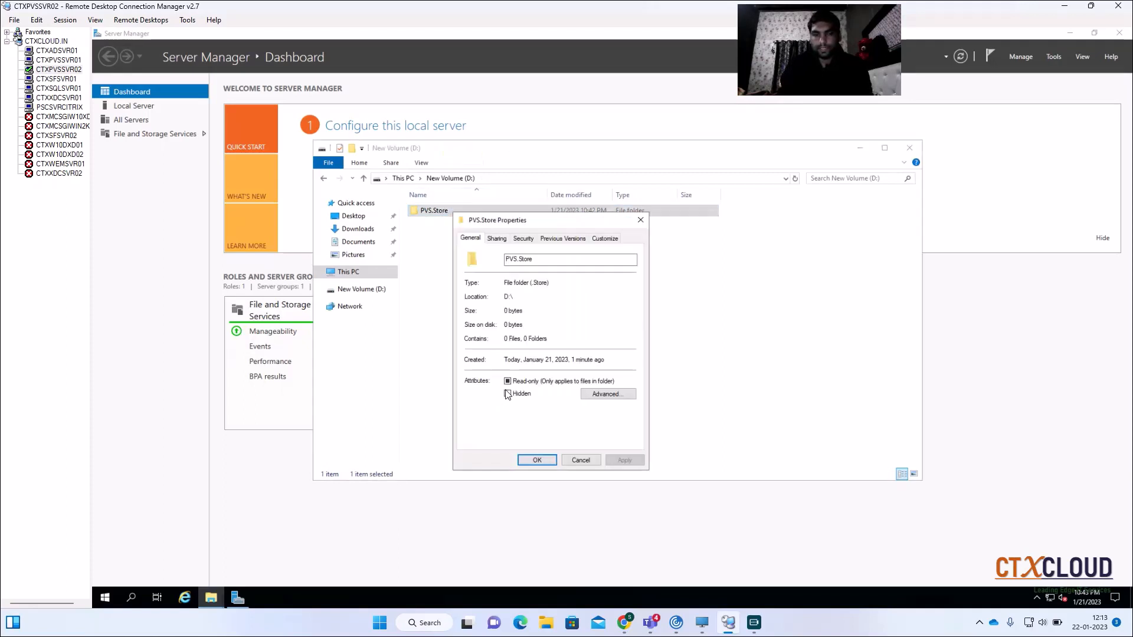
click(497, 239)
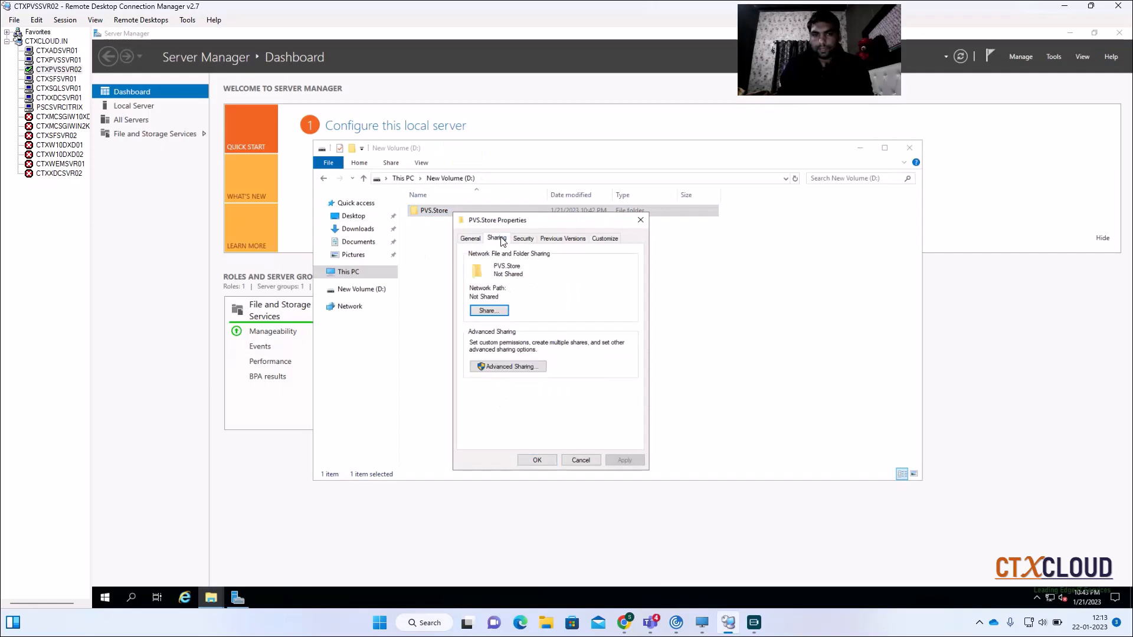
click(498, 313)
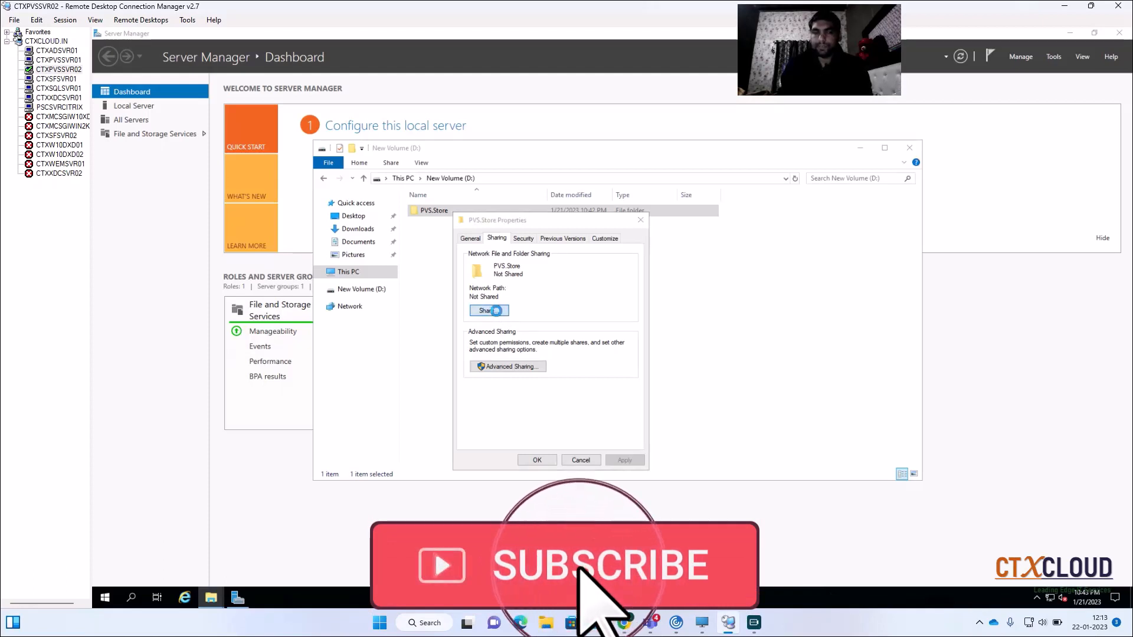
click(629, 323)
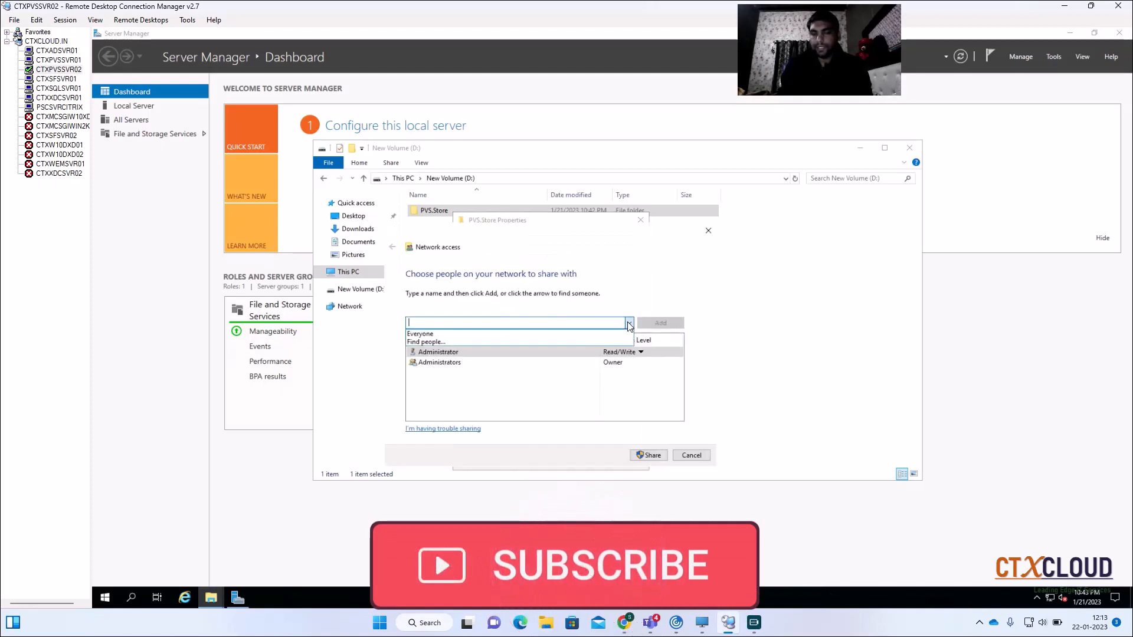
click(511, 336)
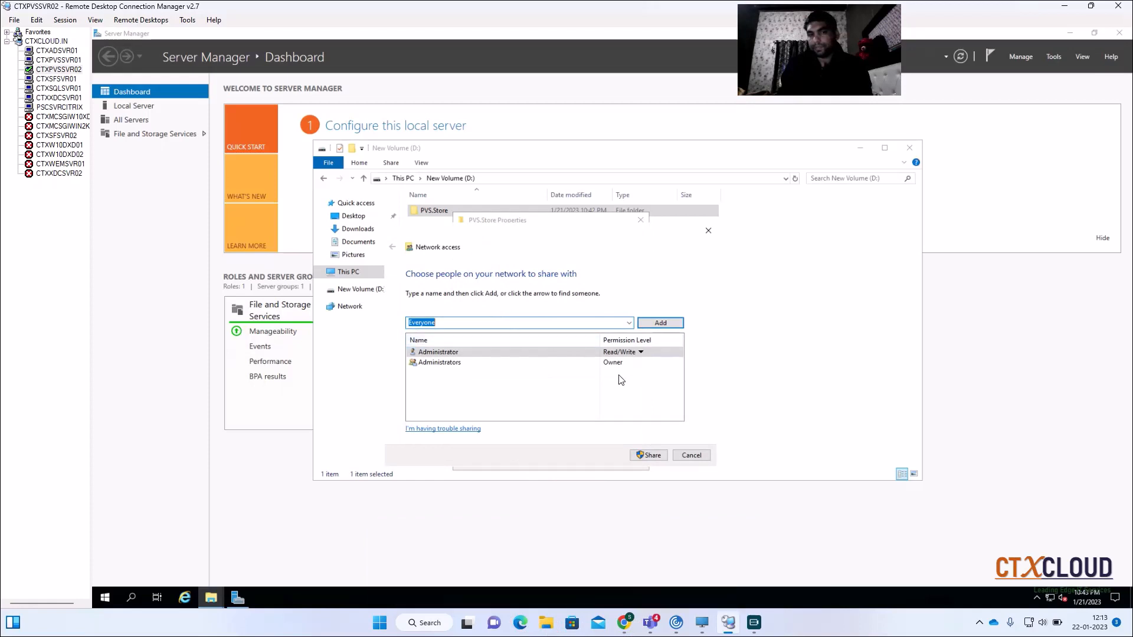
click(660, 322)
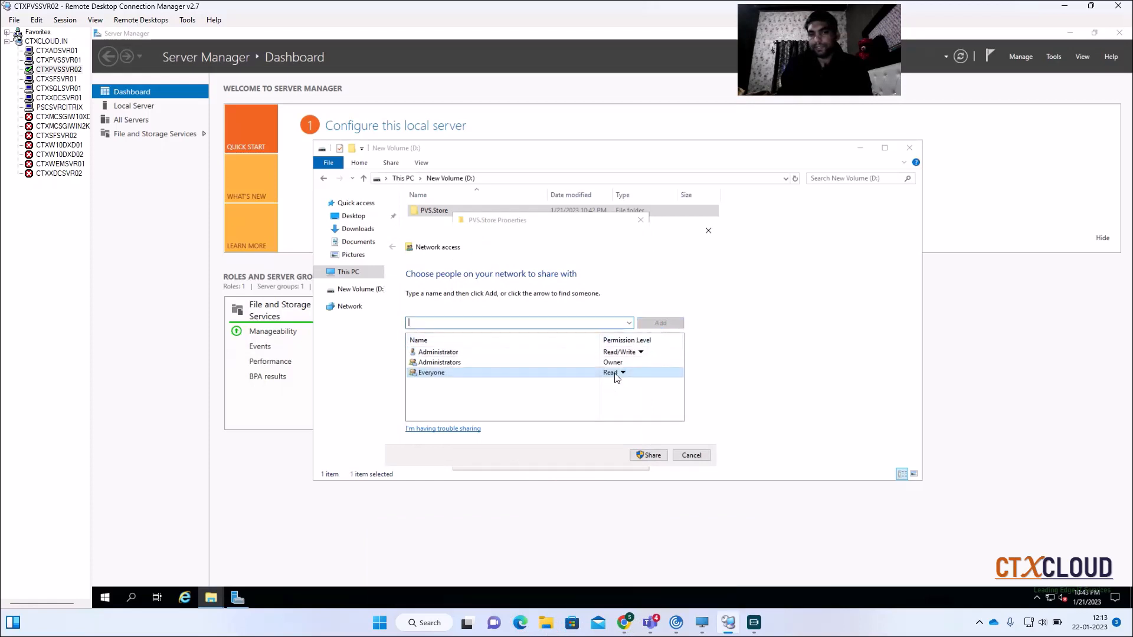
- Give Everyone Read/Write permission, share the PVS.Store folder, and close all windows down to the desktop
click(617, 374)
click(670, 386)
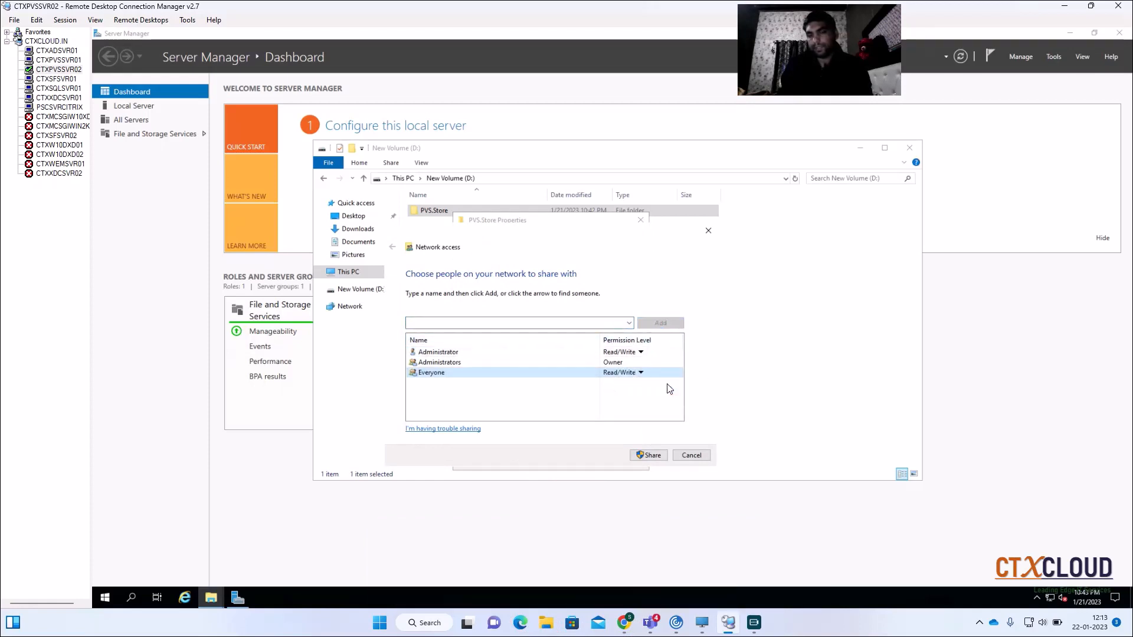
click(635, 455)
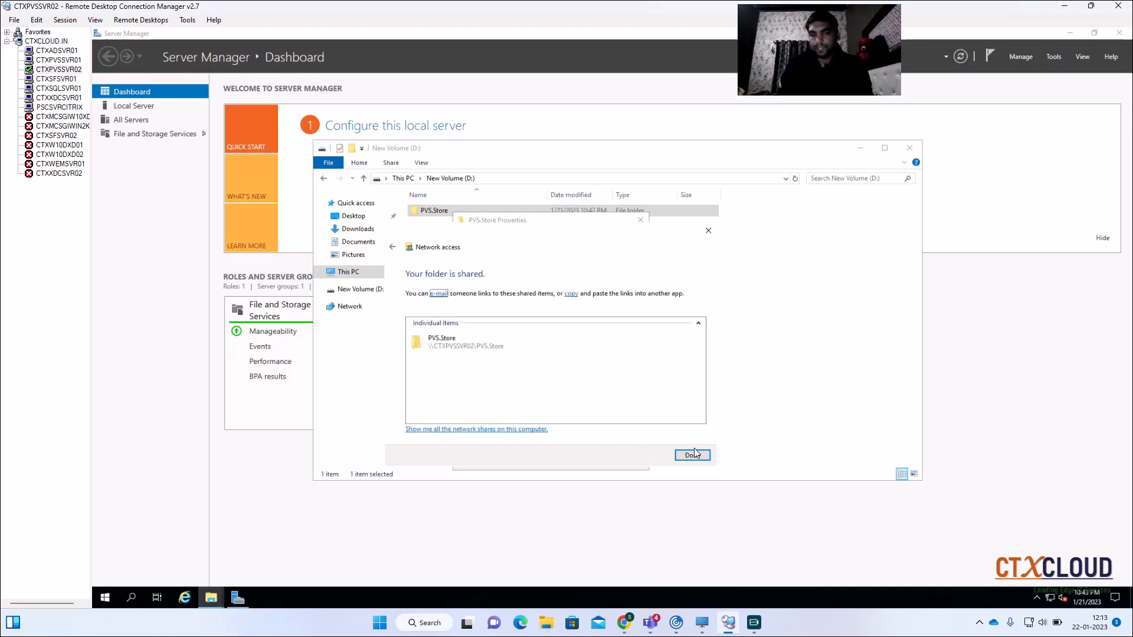
click(694, 455)
click(901, 151)
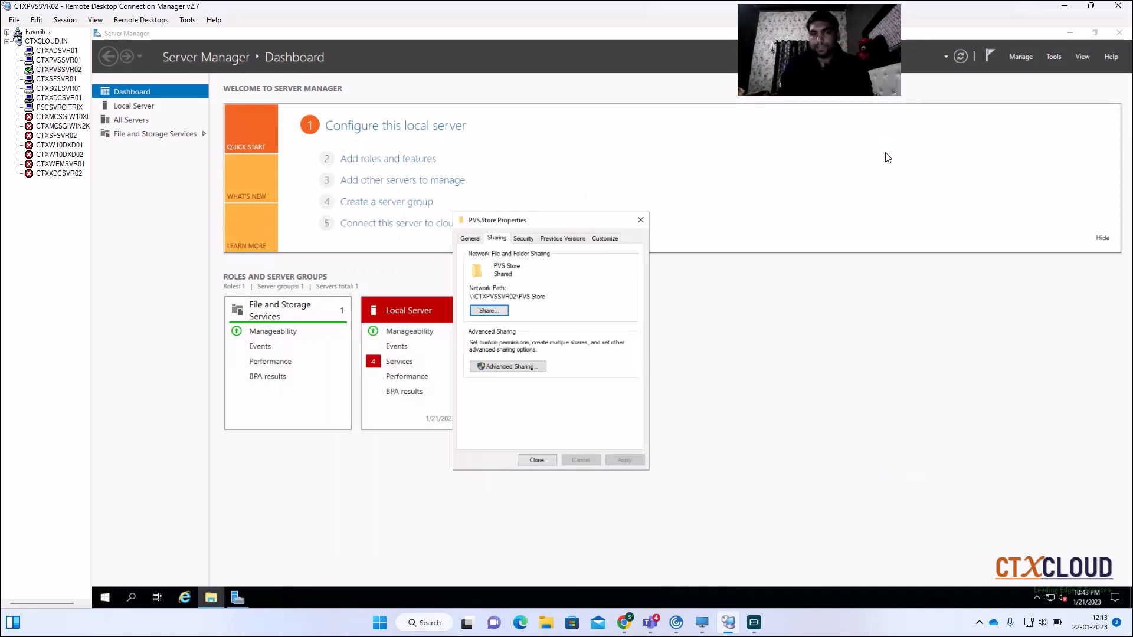
click(537, 461)
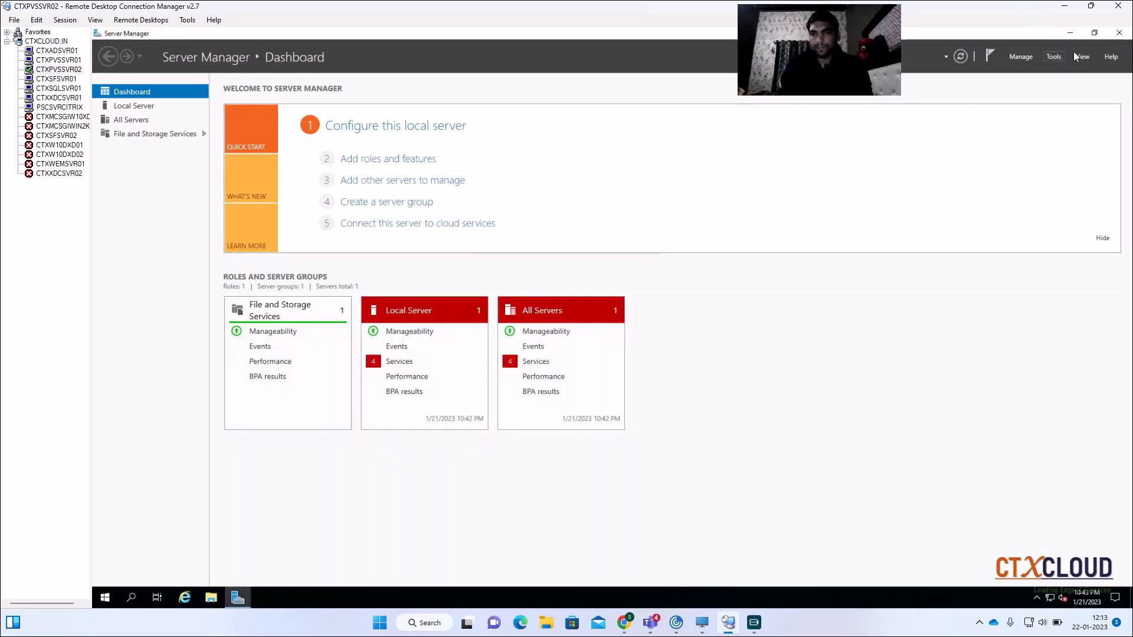
click(1120, 32)
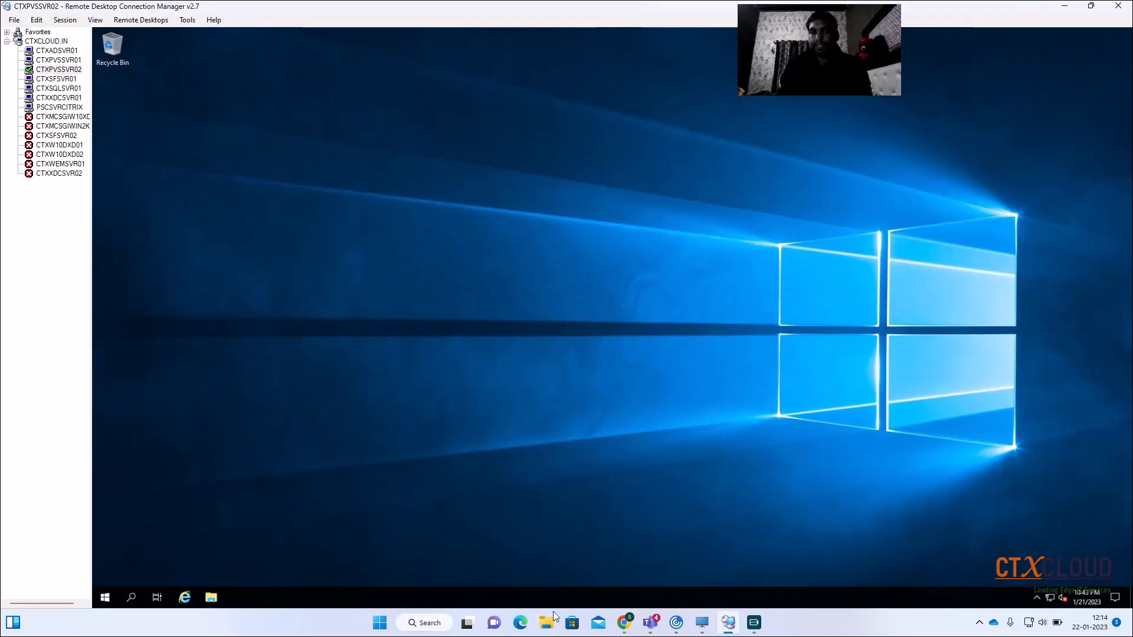
- Switch to vSphere Client, open the settings of the CTXPVSSVR02 virtual machine, and set CD/DVD drive 1 to Datastore ISO File
click(623, 623)
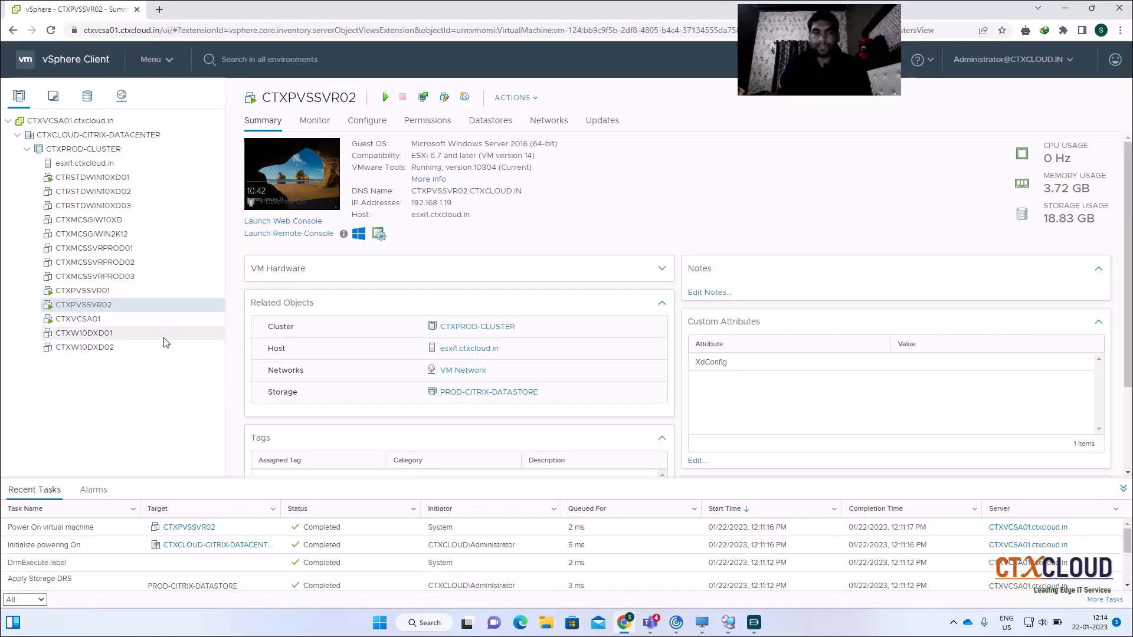
right_click(103, 310)
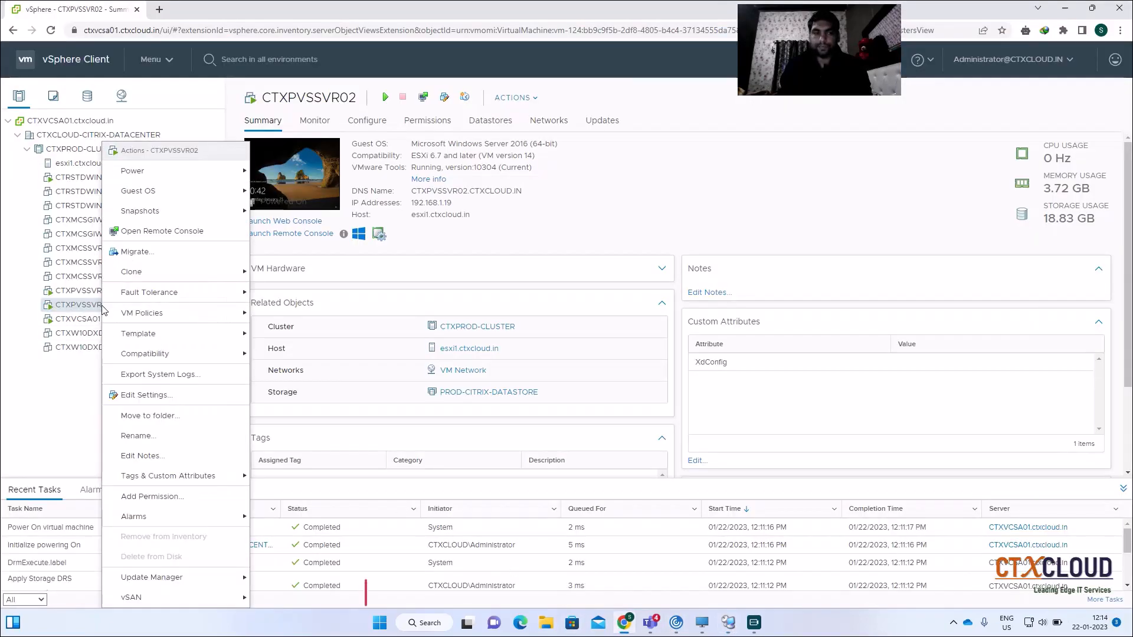
click(142, 396)
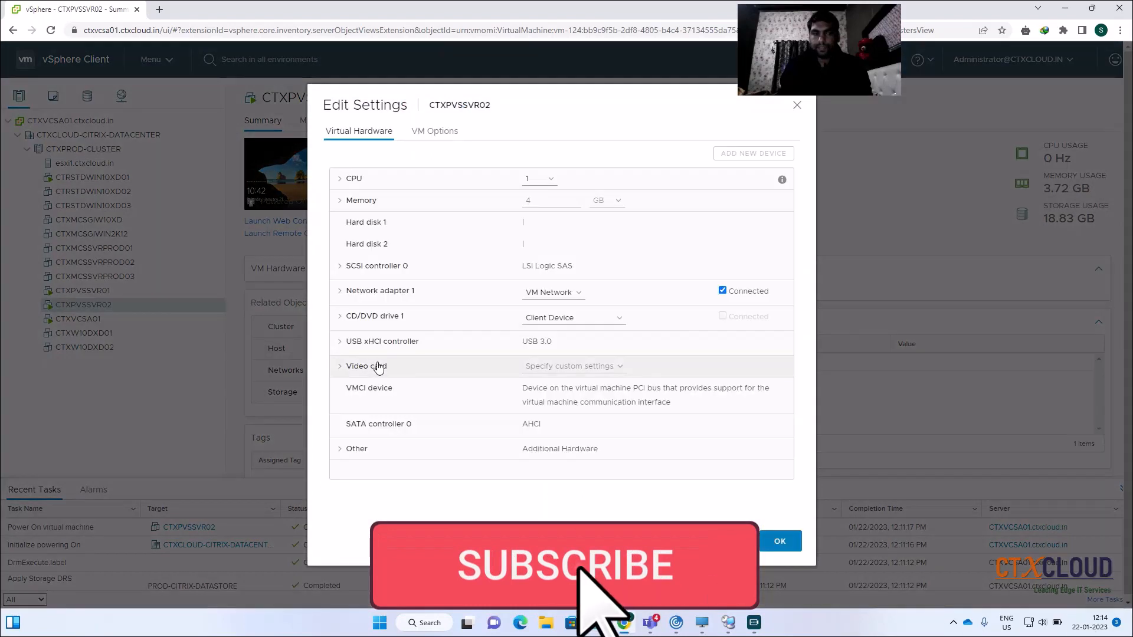
click(340, 316)
click(566, 317)
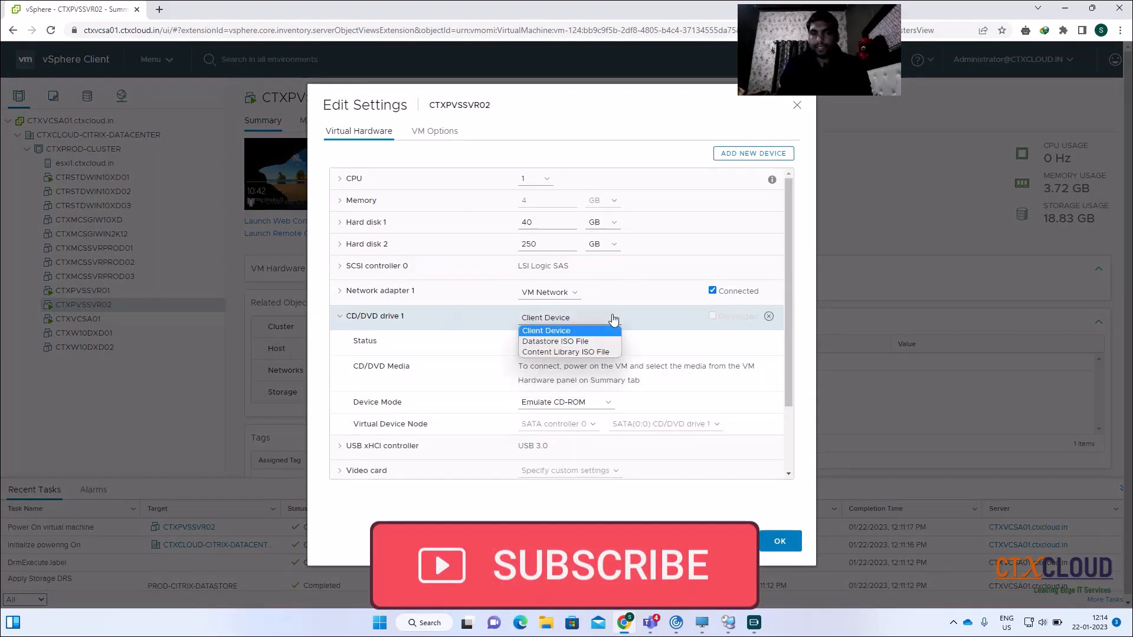
click(552, 338)
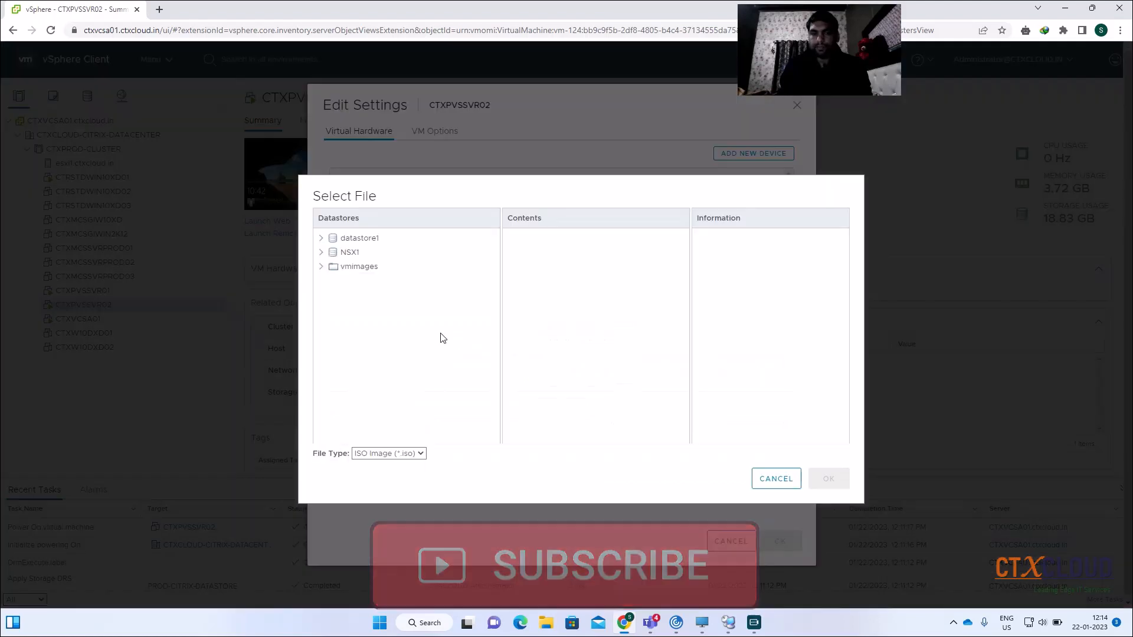
- Choose Citrix_Provisioning_1912.iso from the ISO folder of datastore1, connect CD/DVD drive 1, and save the virtual machine settings
click(321, 238)
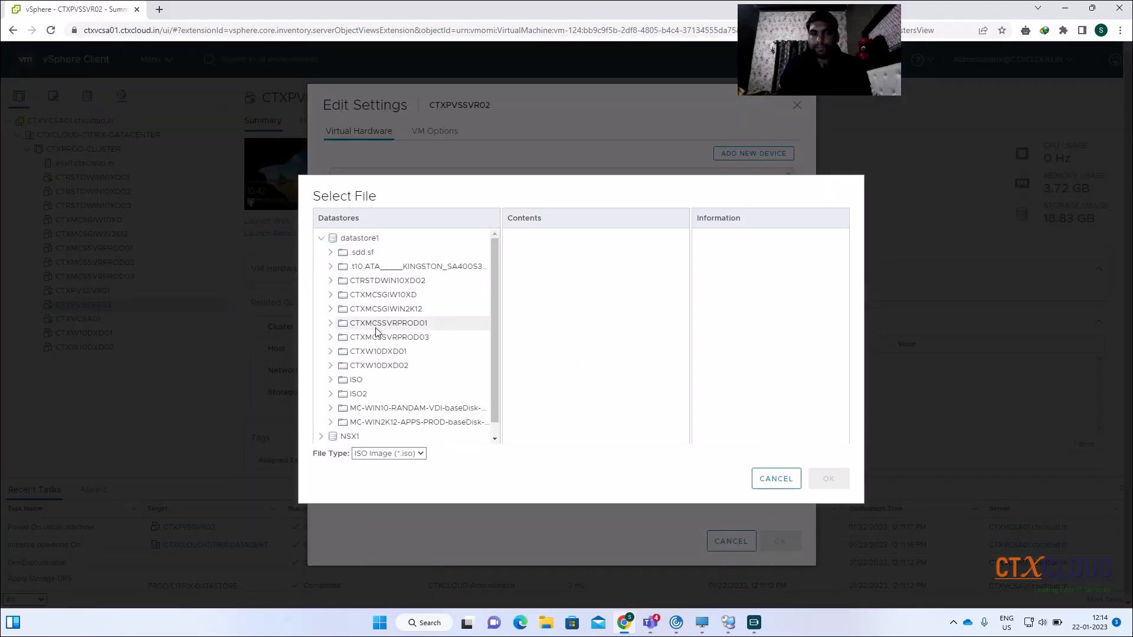
click(353, 379)
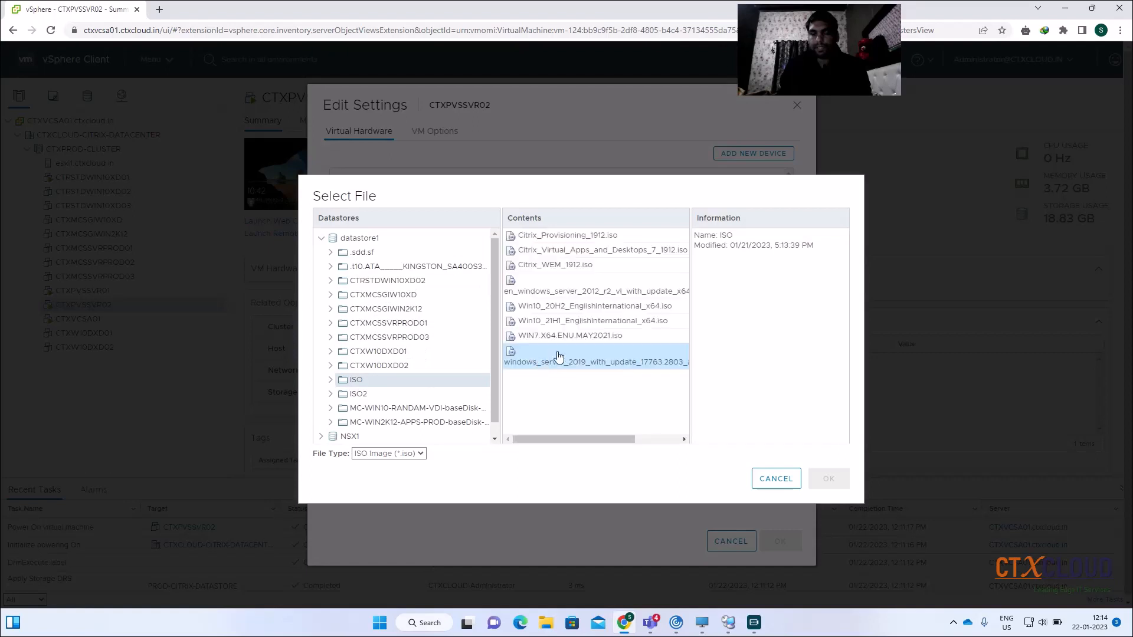
click(587, 237)
click(829, 478)
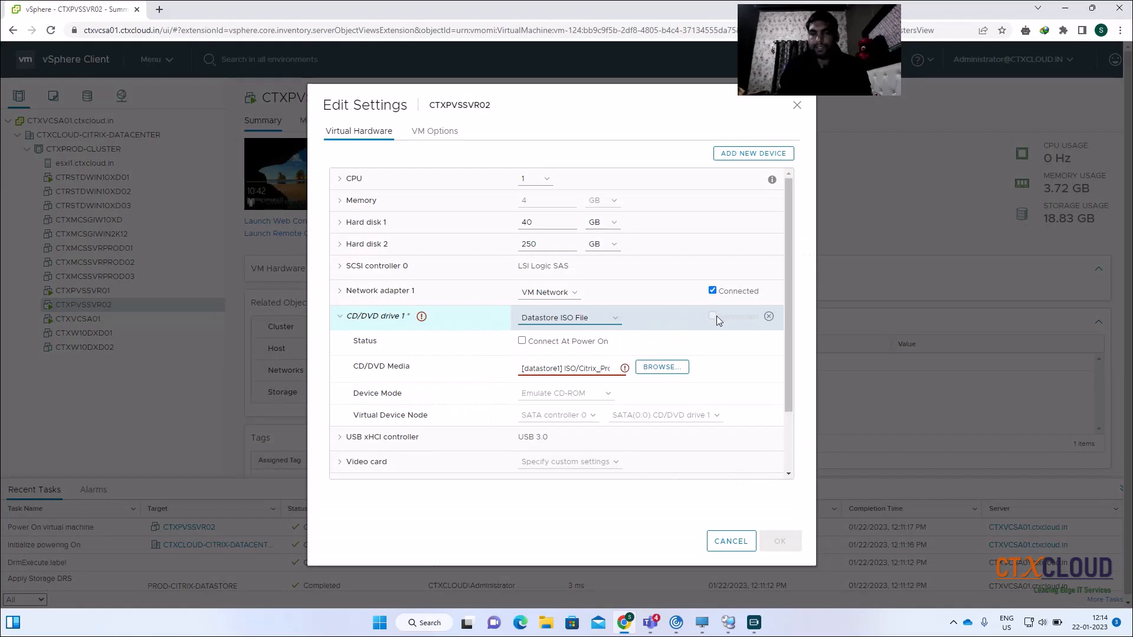
click(713, 316)
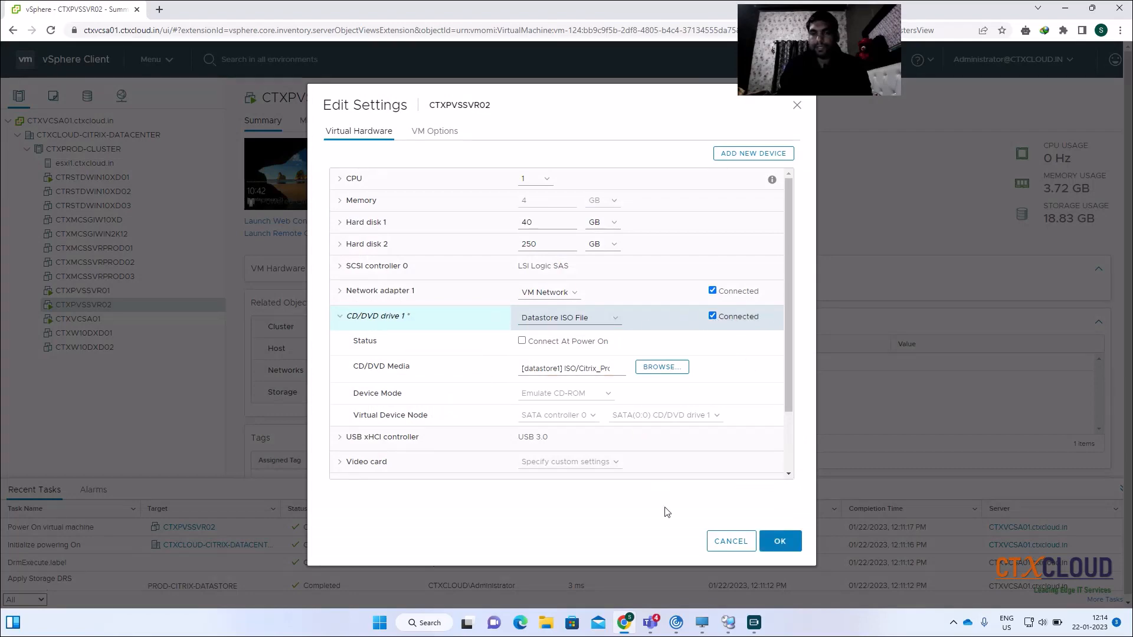
click(776, 545)
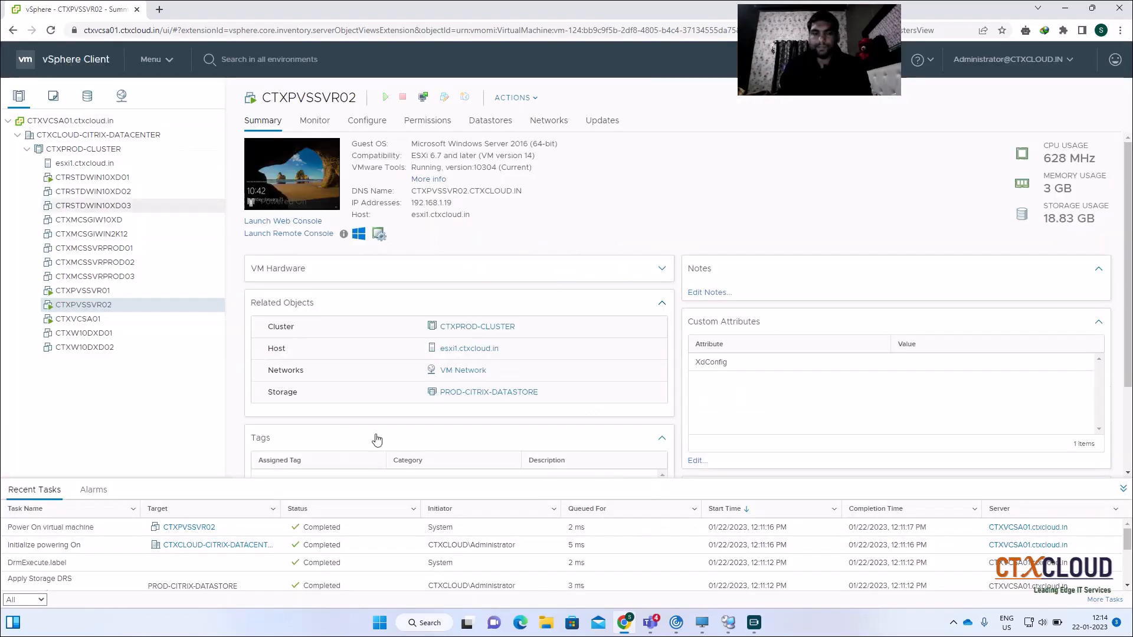
- Return to the CTXPVSSVR02 session, launch the Citrix Provisioning server installation from DVD drive E:, and install its listed prerequisites
click(738, 625)
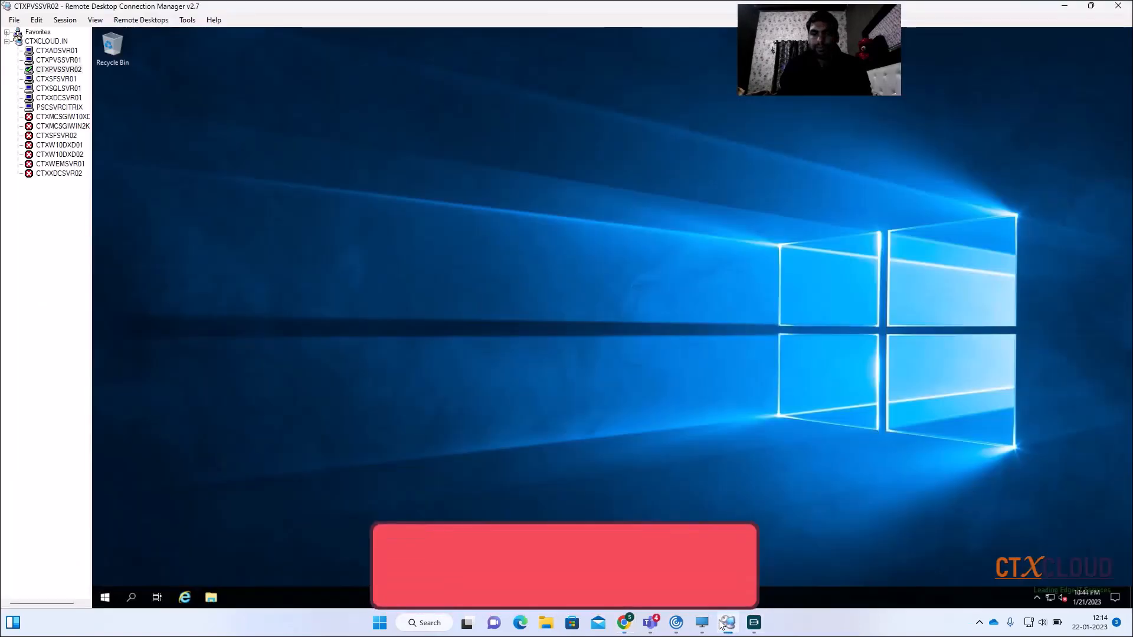
click(210, 597)
click(368, 274)
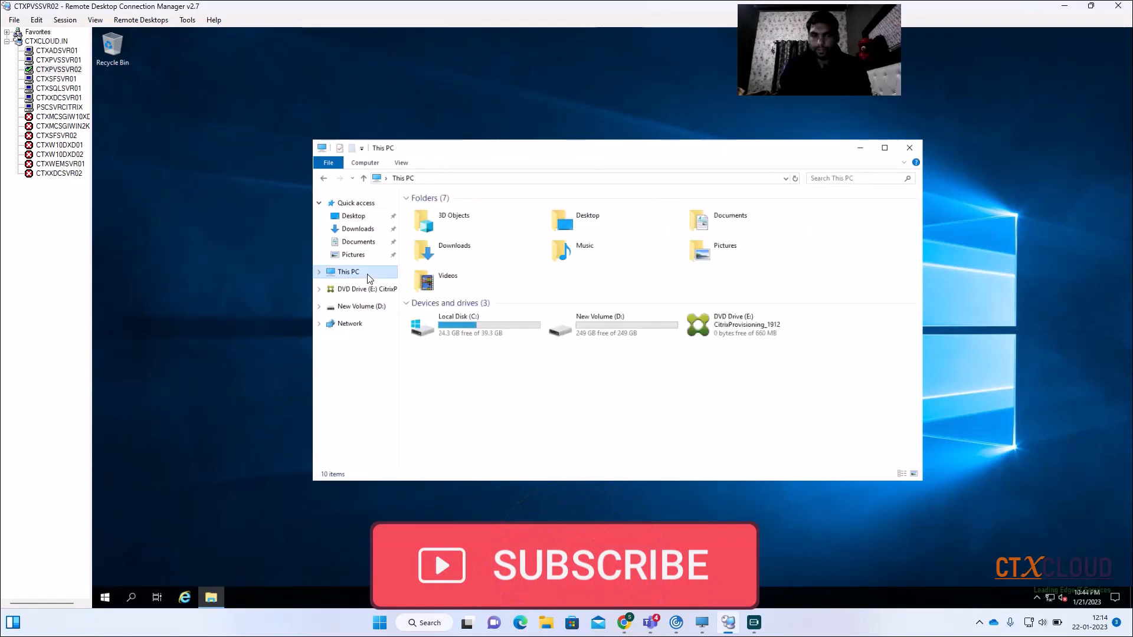
right_click(736, 326)
click(767, 330)
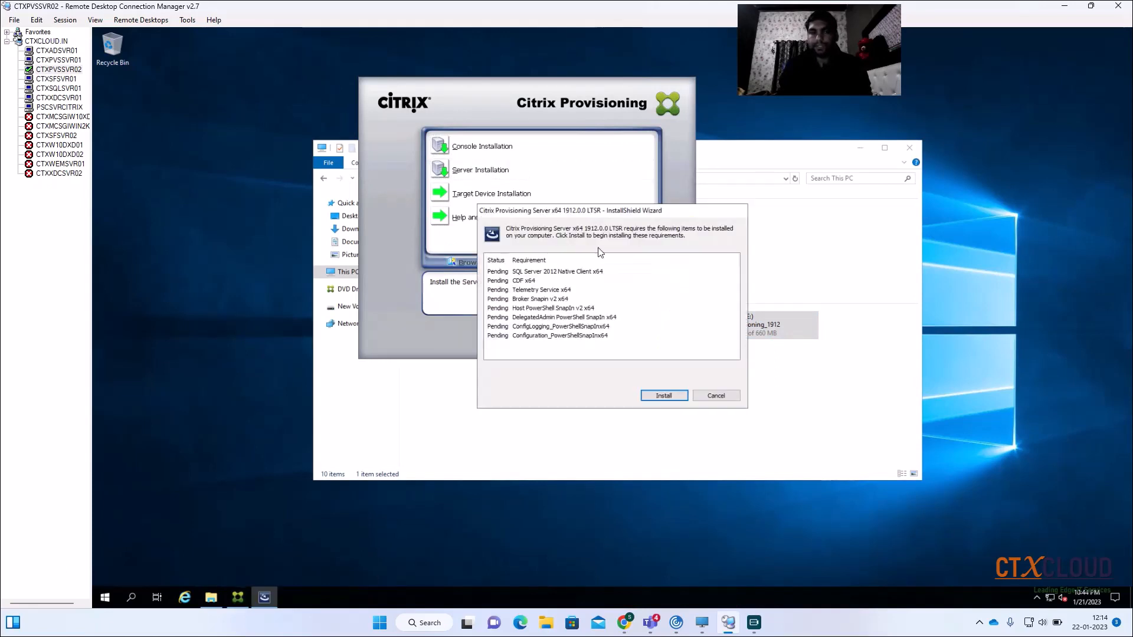
click(662, 394)
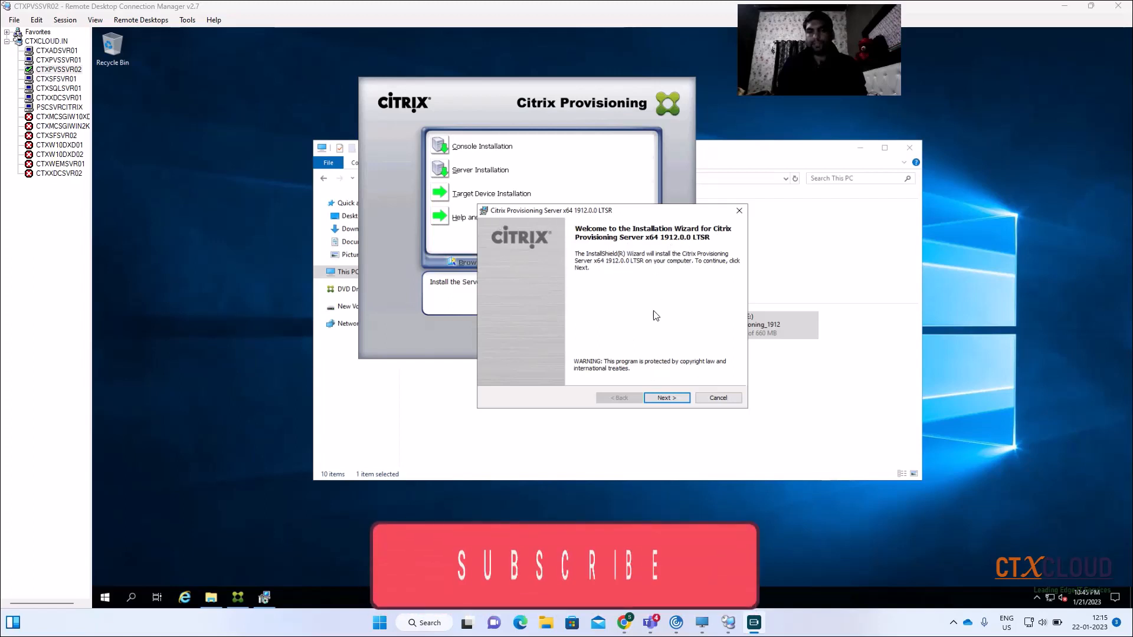
- Review and accept the license agreement in the Citrix Provisioning Server x64 installation wizard
click(666, 399)
click(498, 360)
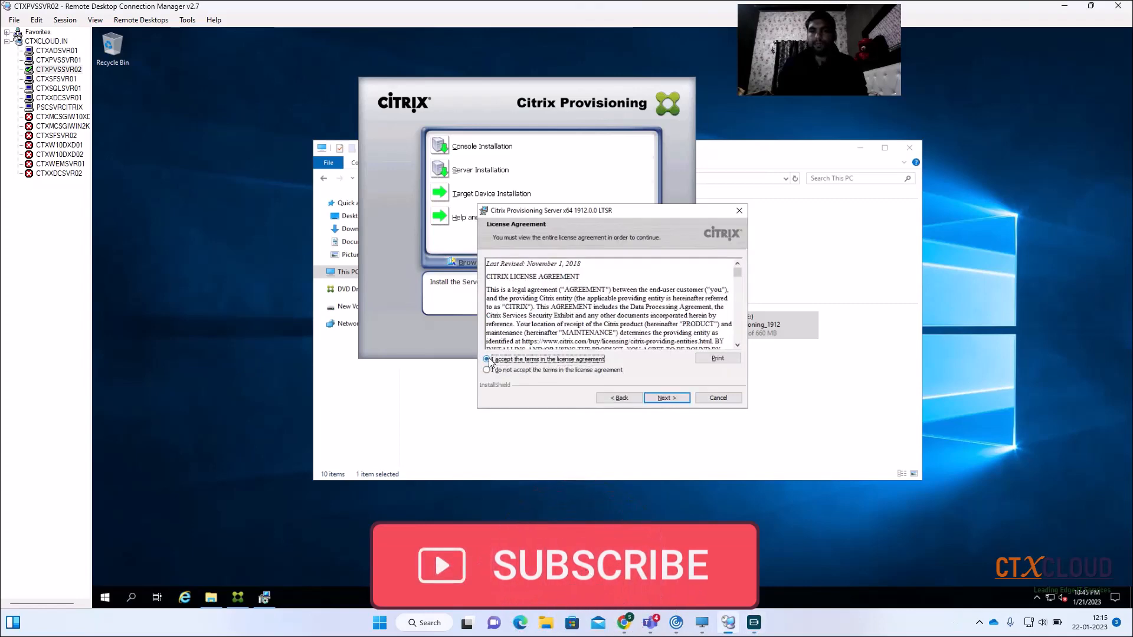
scroll(597, 313, down, 10)
scroll(597, 312, down, 15)
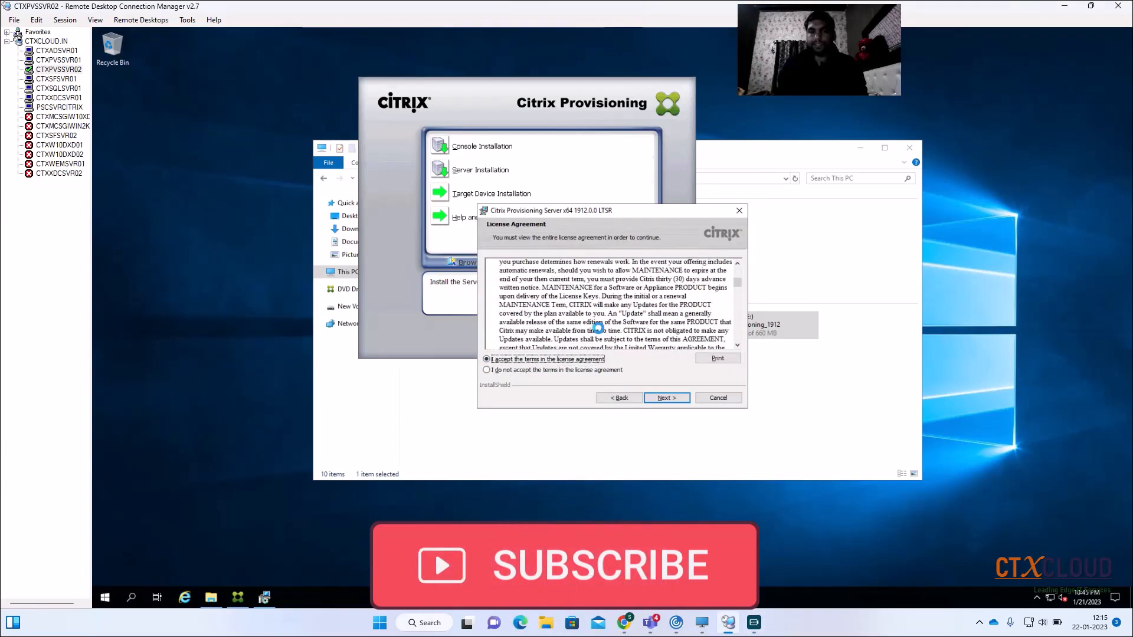
click(667, 398)
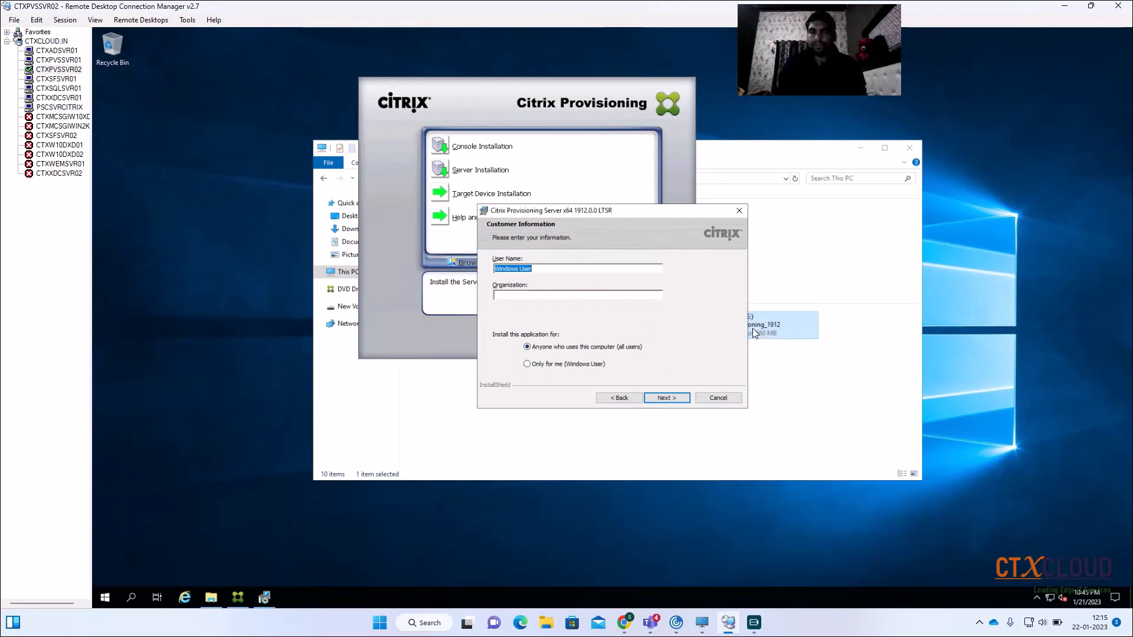
- Install Citrix Provisioning Server for all users with the default settings, finish the wizard, and acknowledge the missing-console notice
click(665, 396)
click(665, 396)
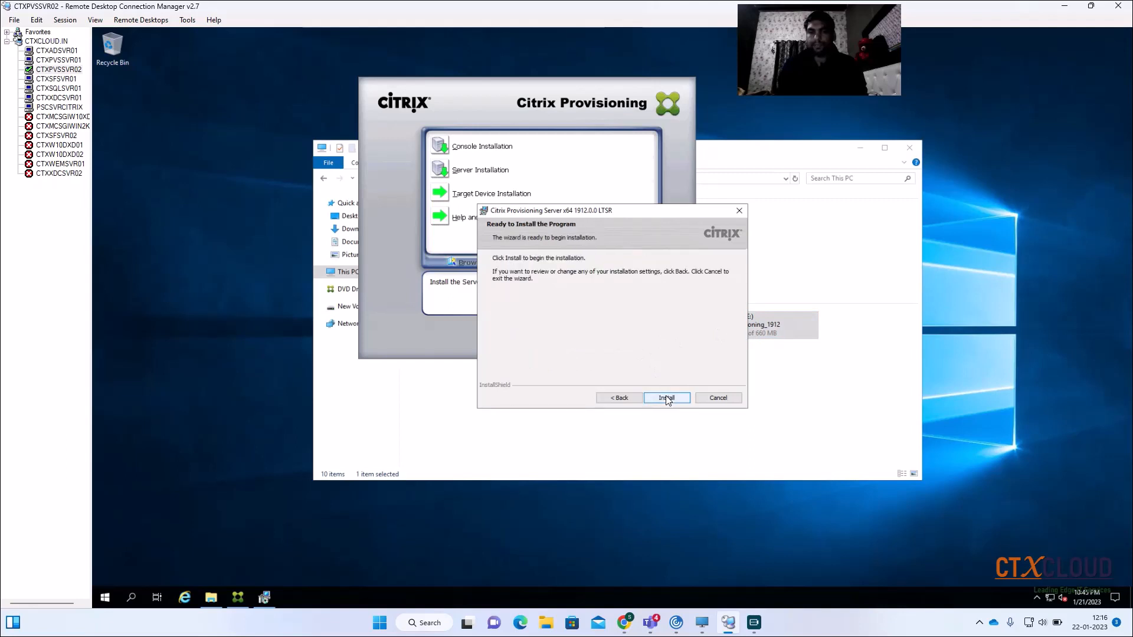
click(666, 396)
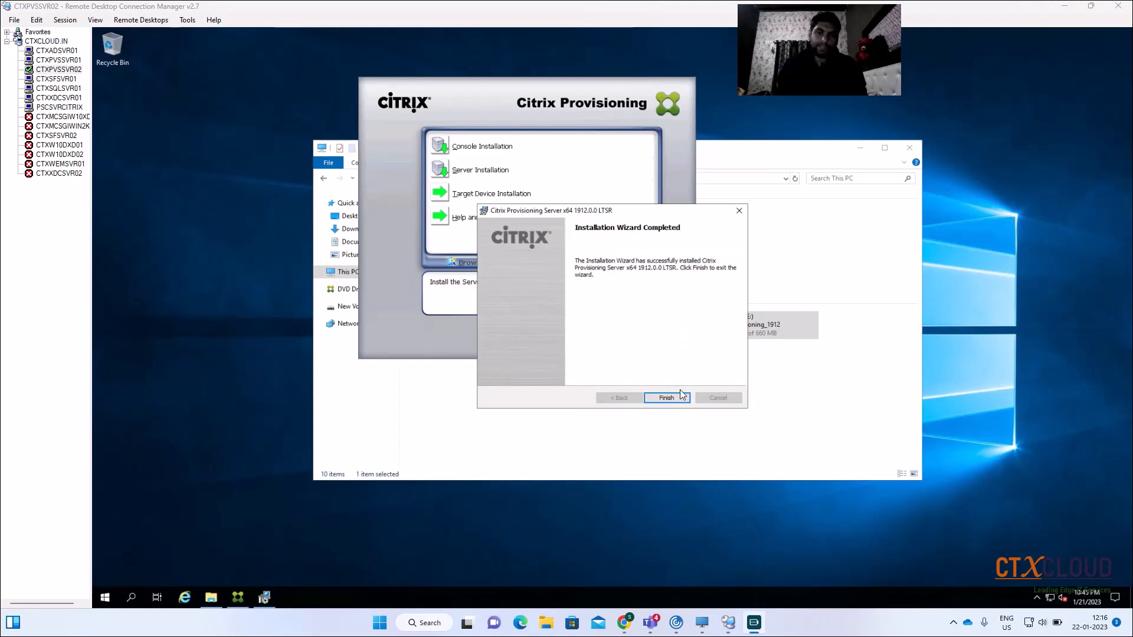
click(666, 398)
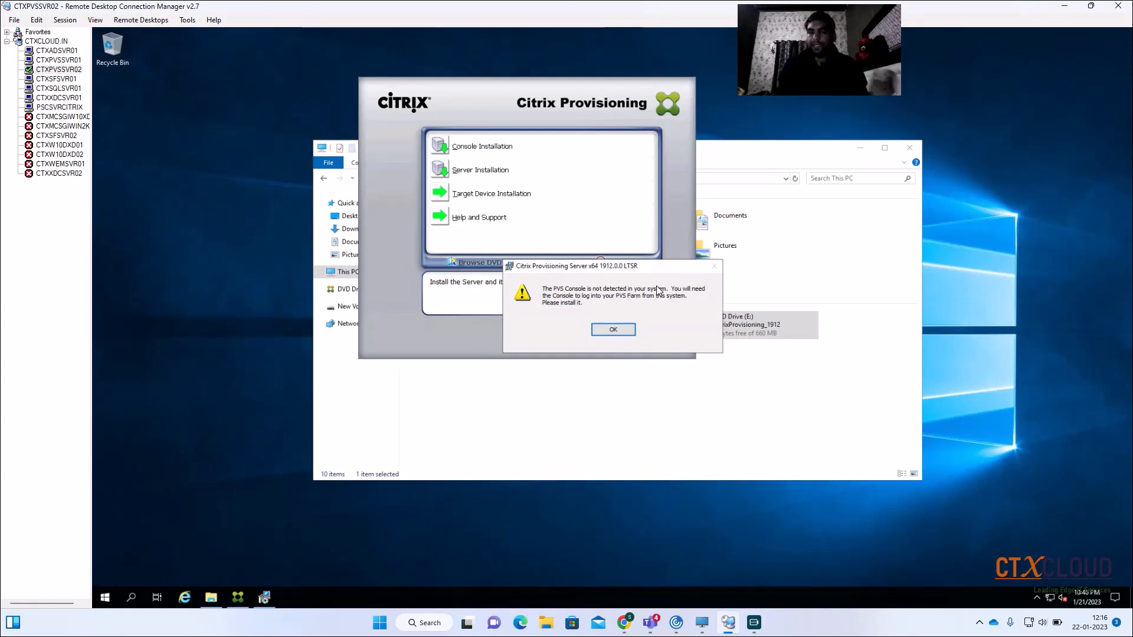
click(613, 330)
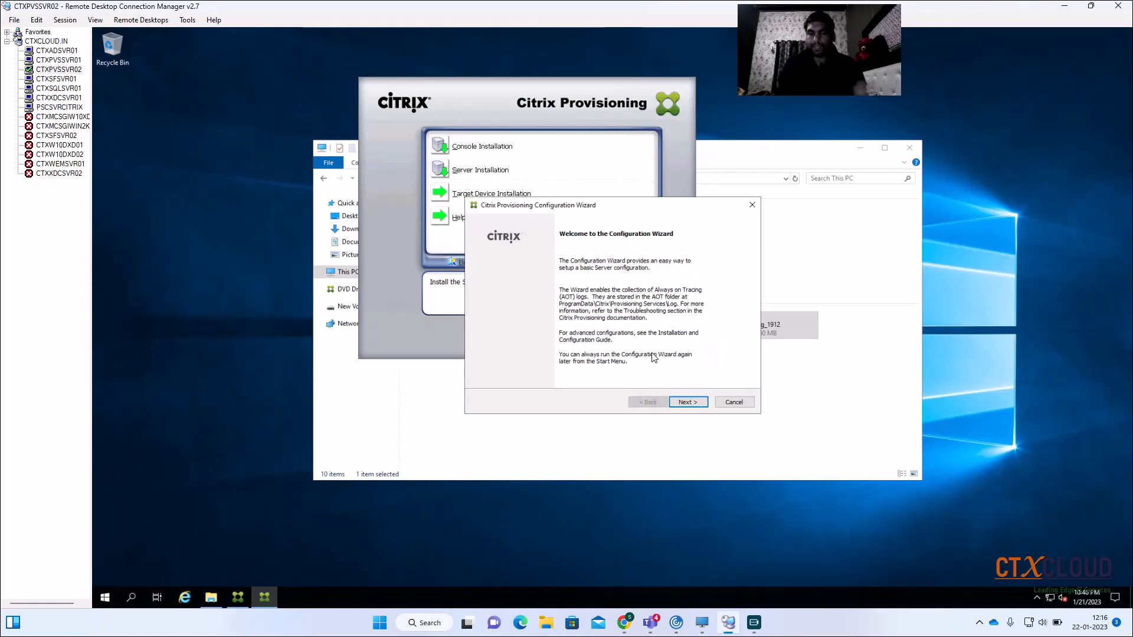
- Set DHCP to the service on another computer and PXE to the Citrix Provisioning PXE service on this computer
click(688, 402)
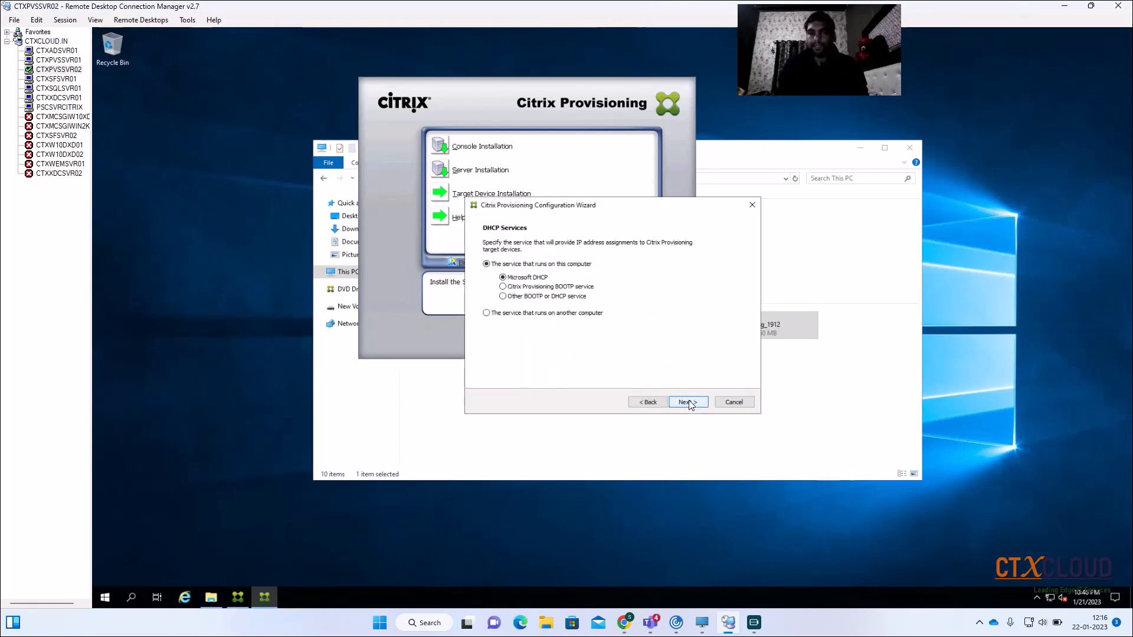
click(501, 317)
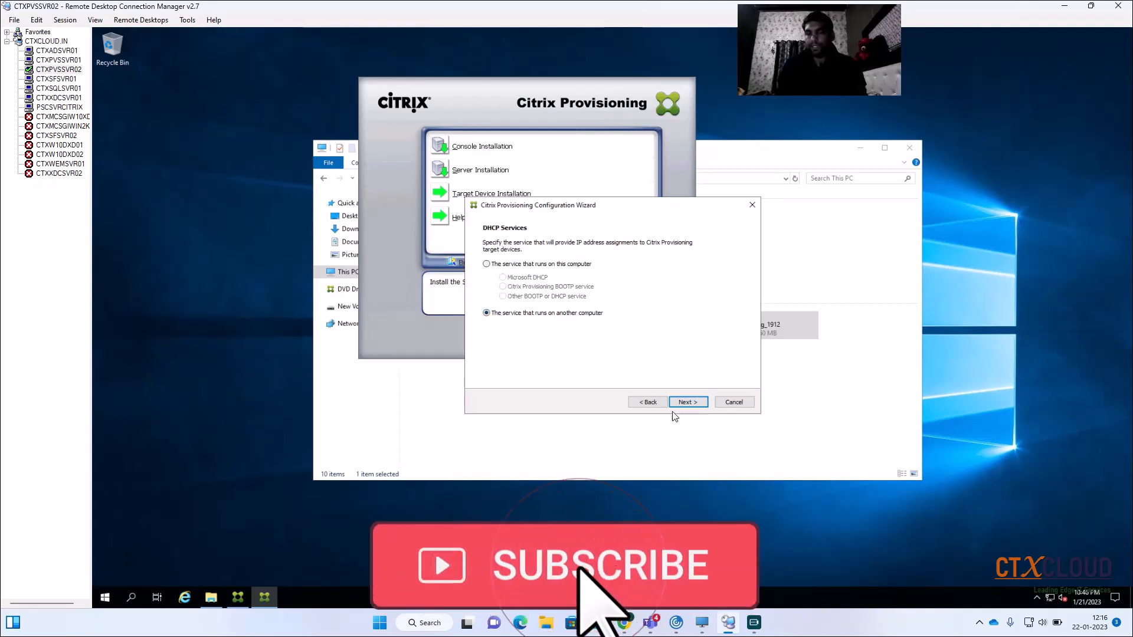
click(696, 405)
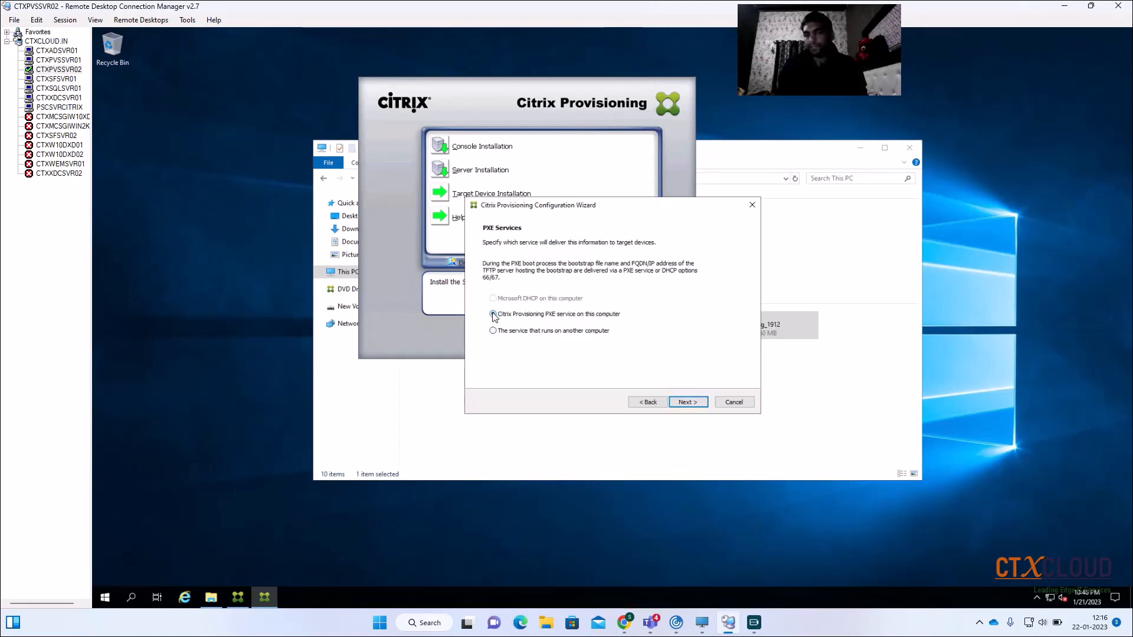
click(688, 404)
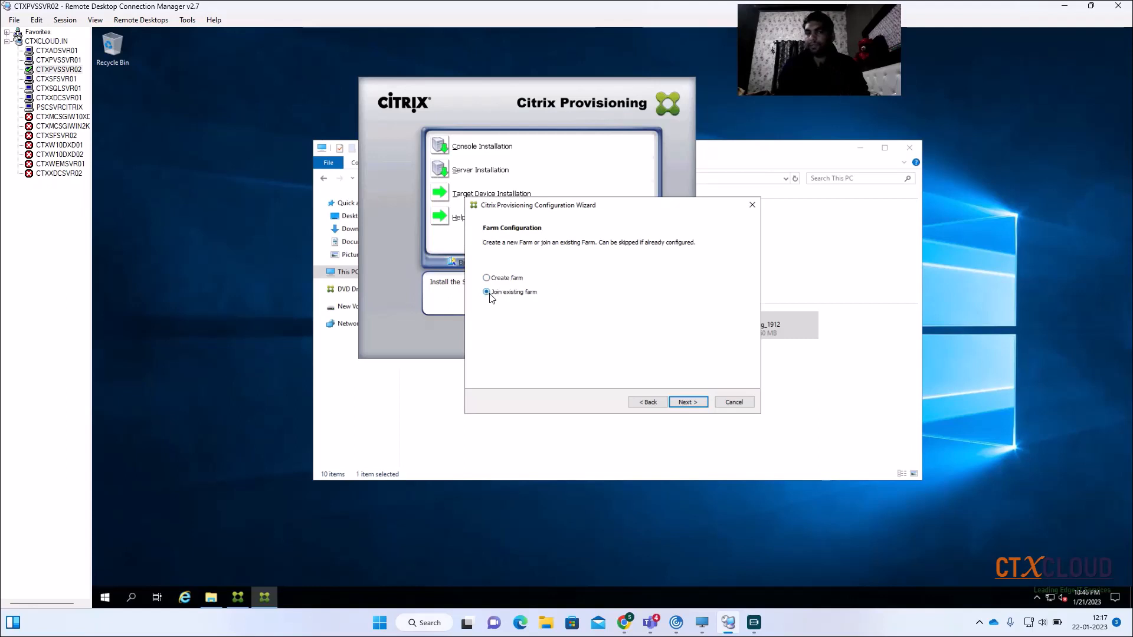
- Join an existing farm, using CTXSQLSVR01 as the database server and CTX-EMEA-PVS:CTXCLOUD as the farm
click(684, 403)
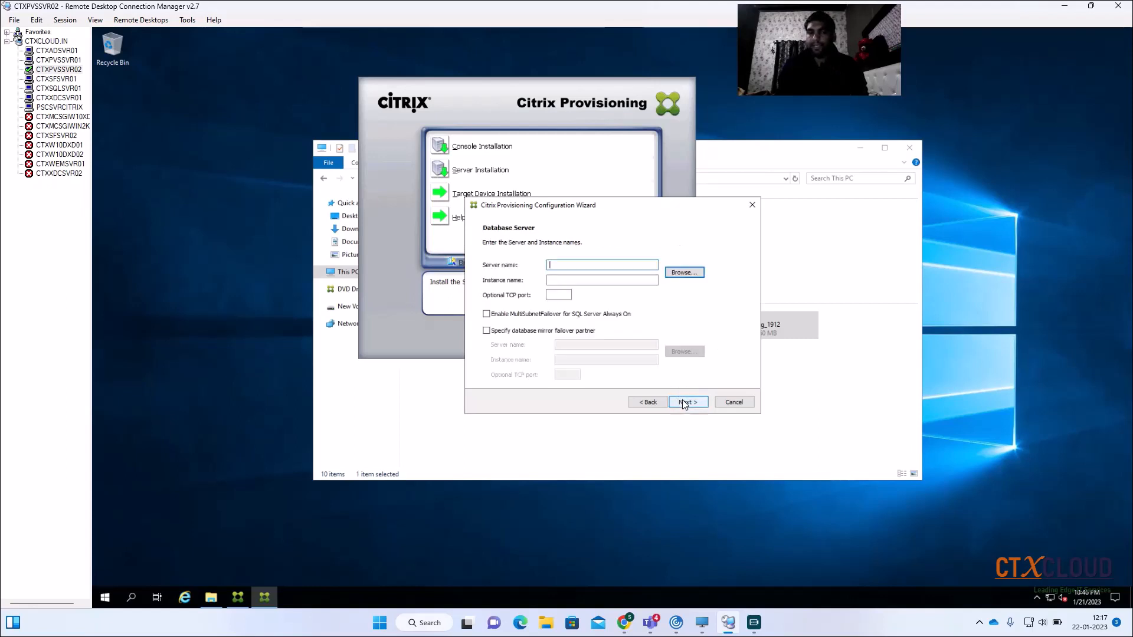
click(683, 273)
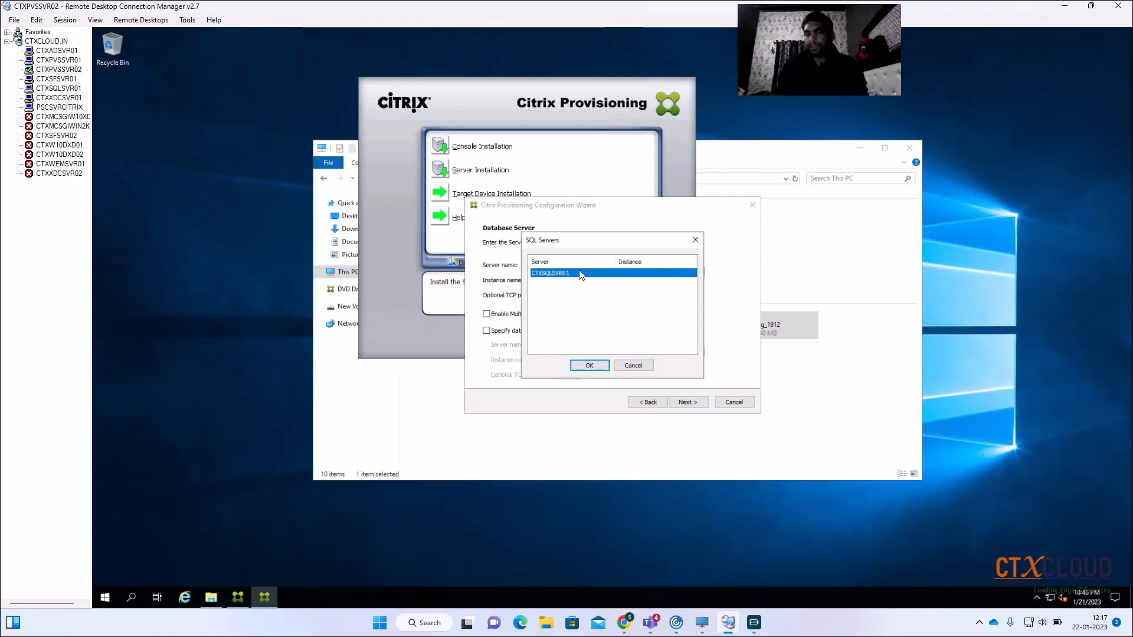
click(591, 367)
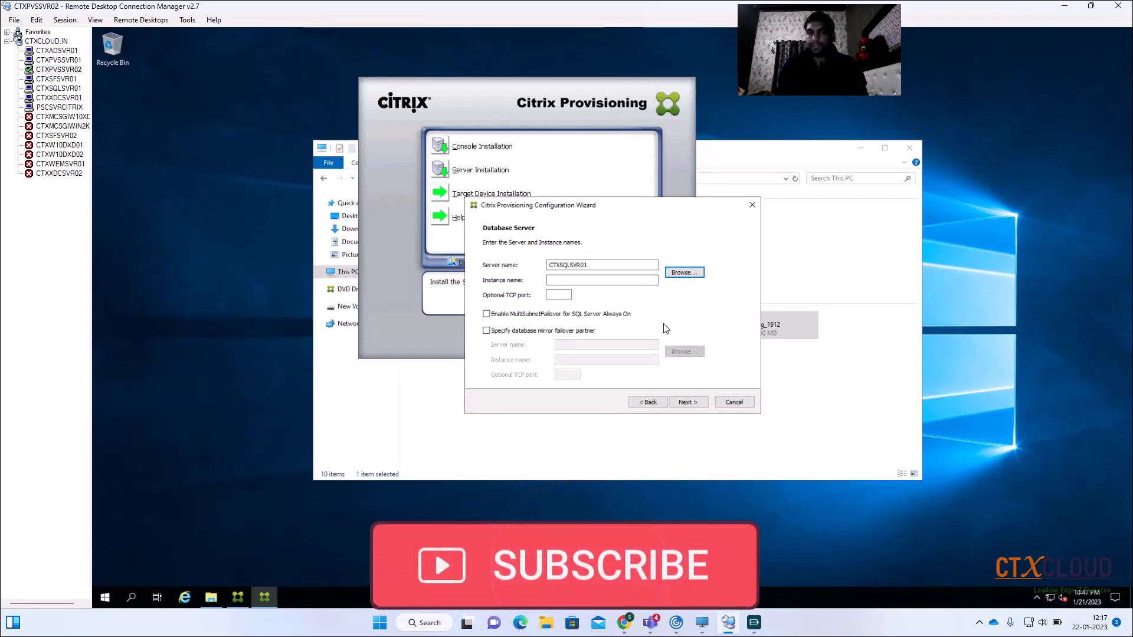
click(686, 400)
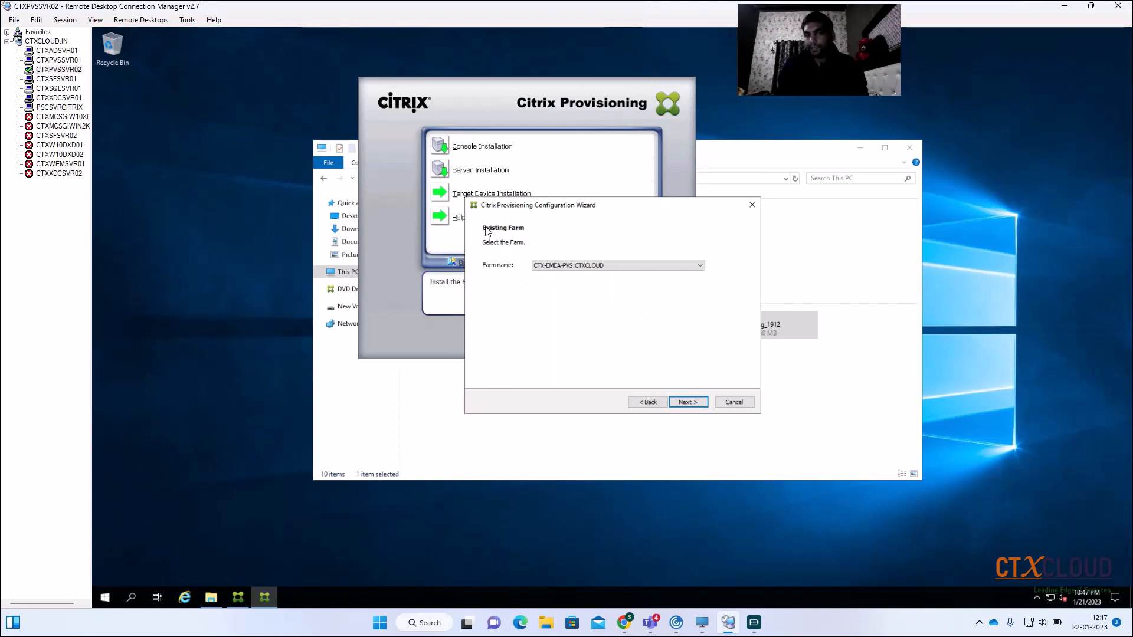
click(564, 267)
click(559, 275)
click(686, 403)
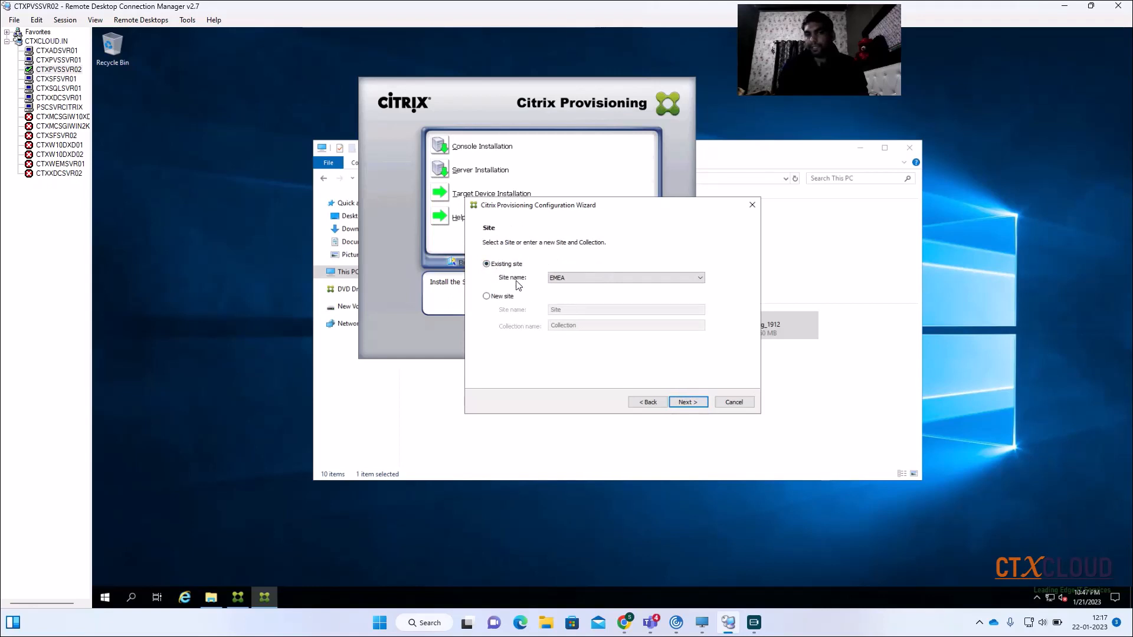
- Assign the server to the existing site EMEA and the existing store named Store
click(609, 278)
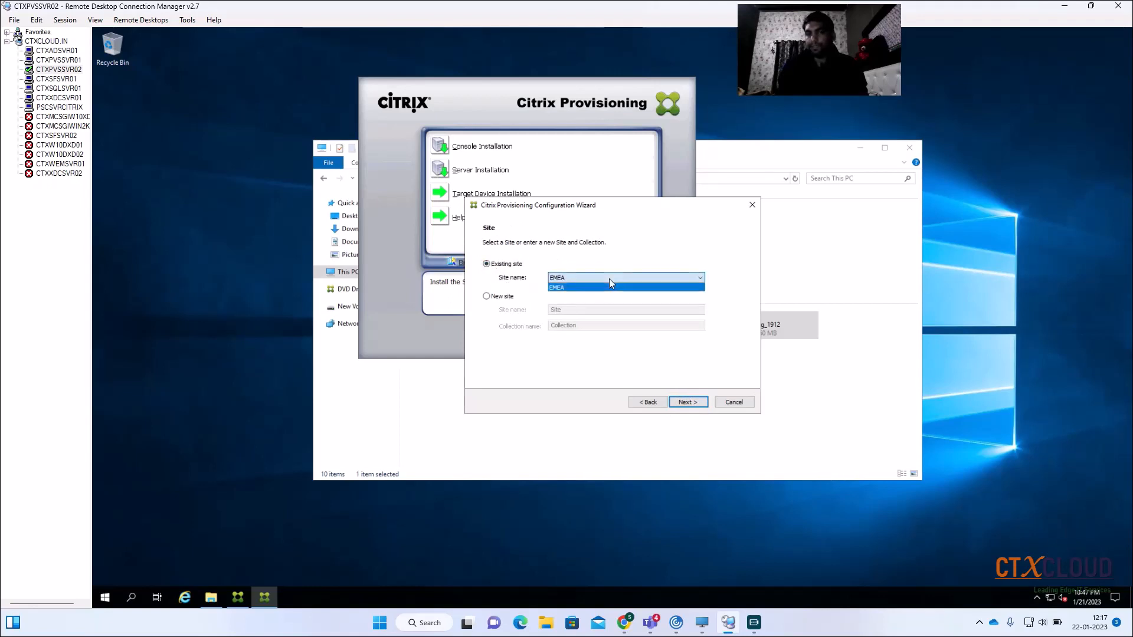
click(609, 287)
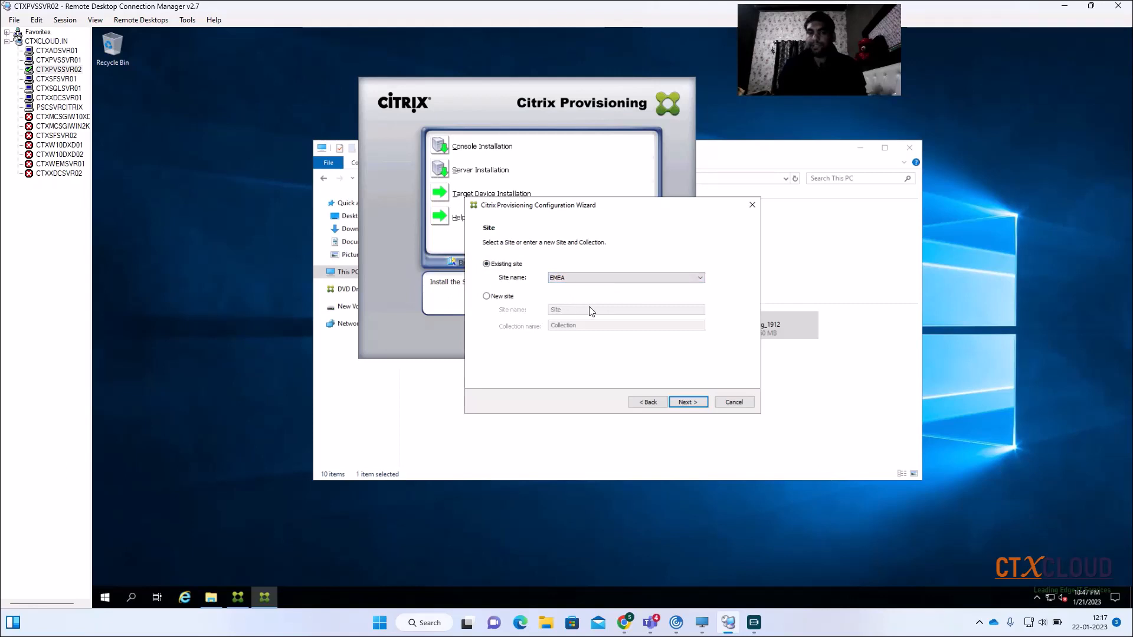
click(684, 403)
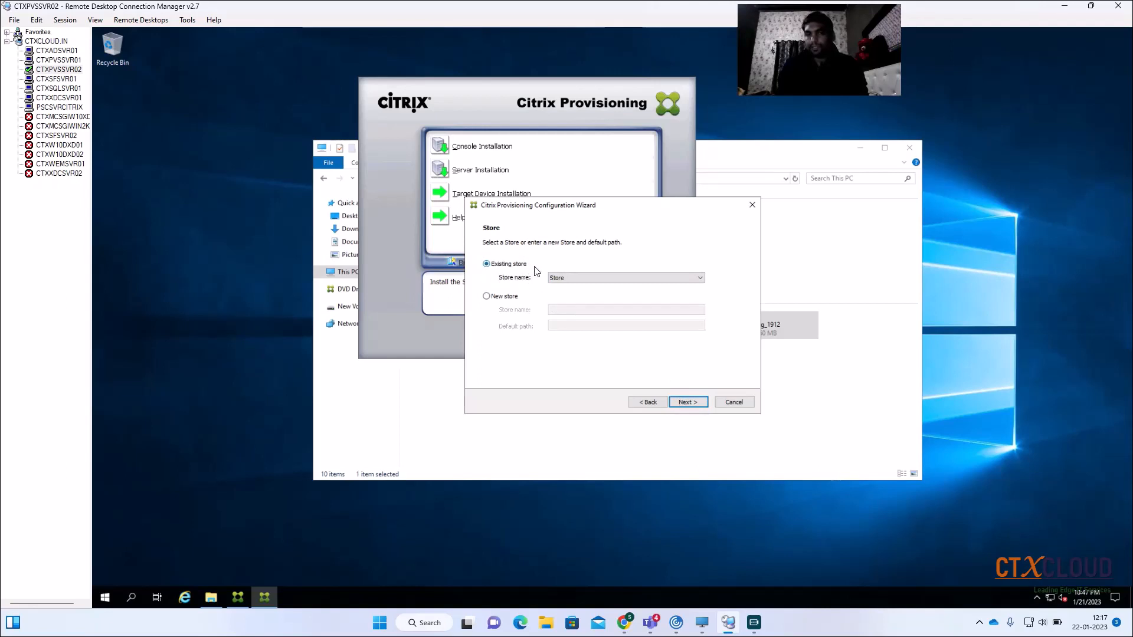
click(587, 276)
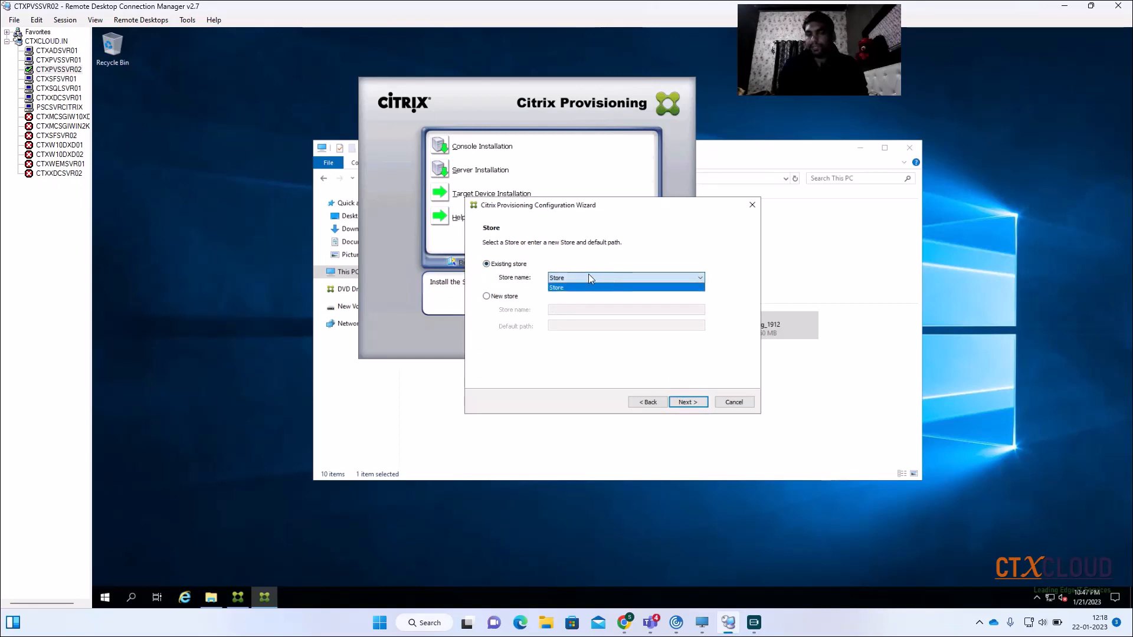
click(589, 274)
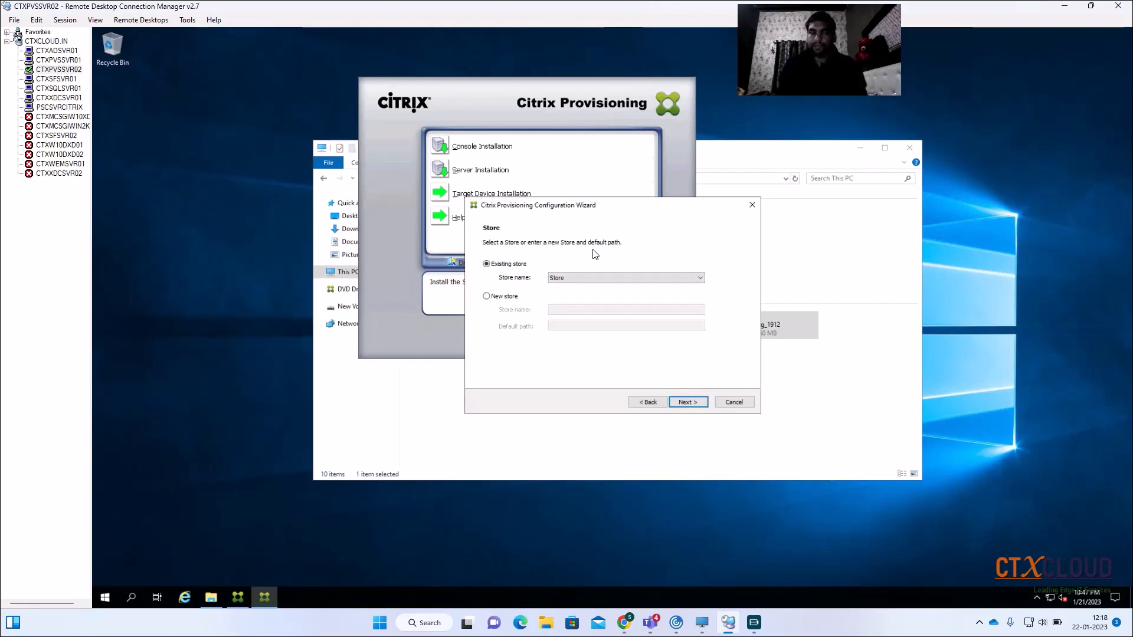
click(682, 403)
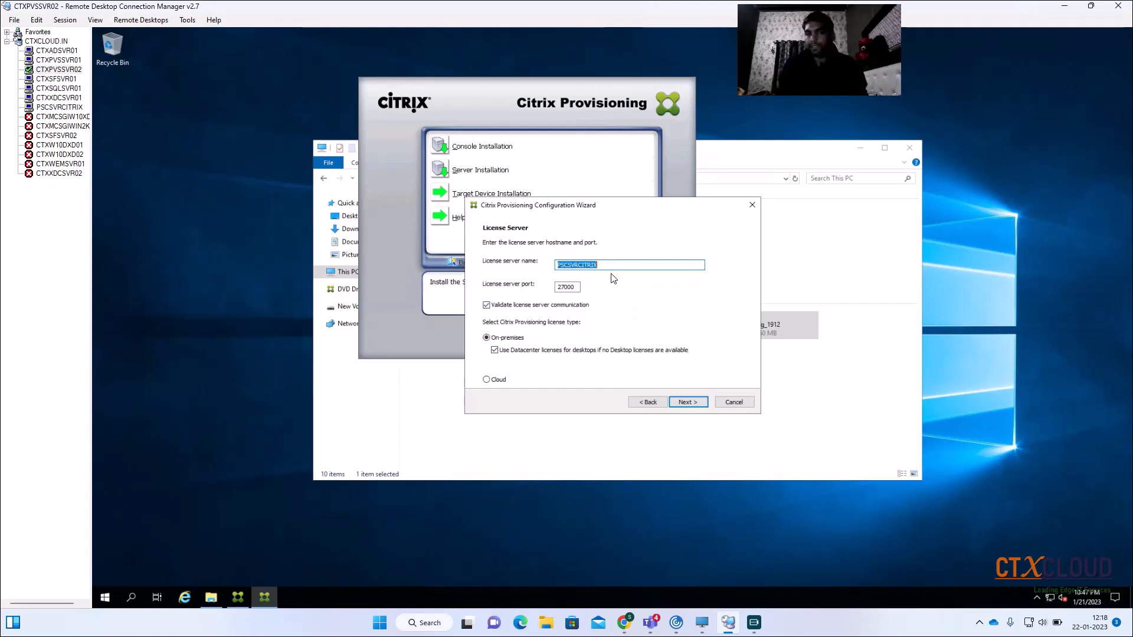
- Keep PSCSVRCITRIX on port 27000 as the on-premises license server and accept automatic computer account password updates every 7 days
key(End)
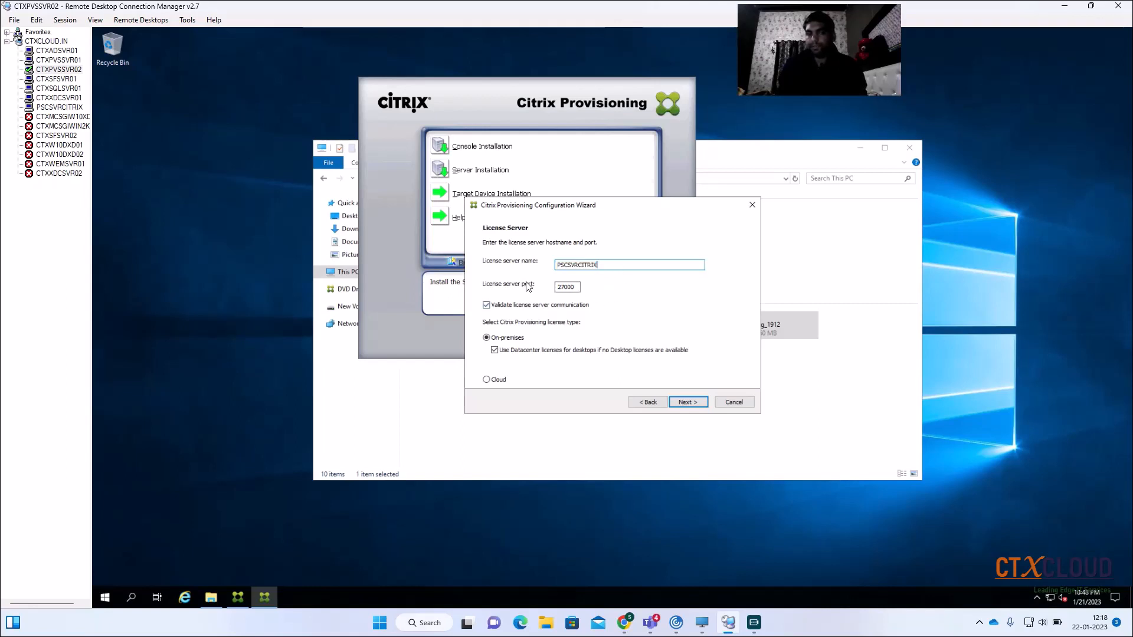
click(690, 402)
click(690, 402)
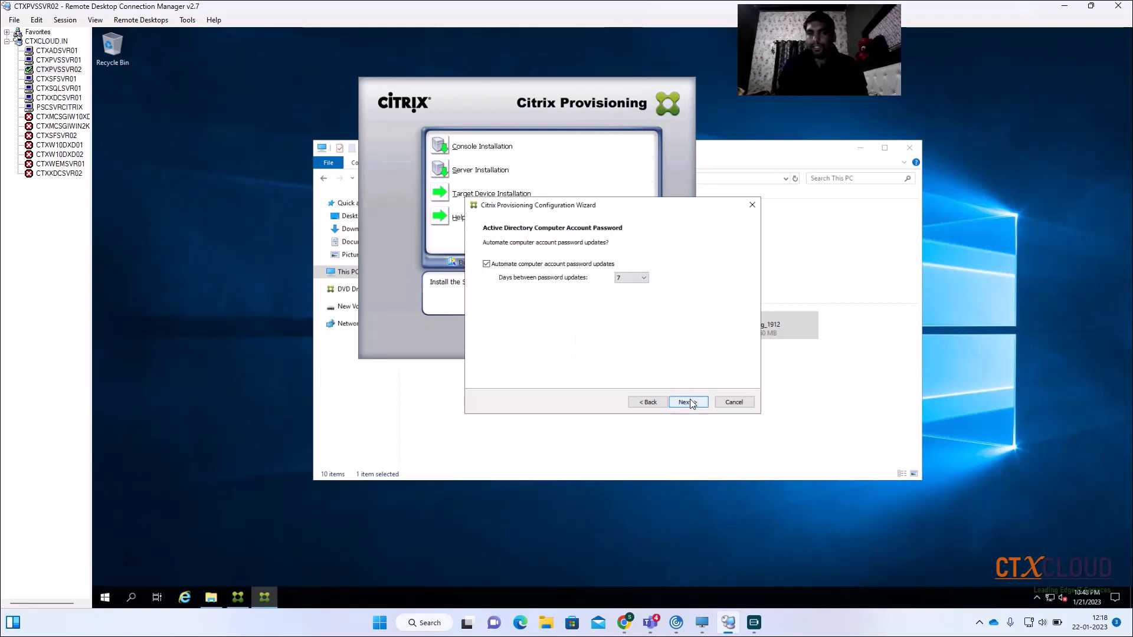
click(689, 403)
click(690, 403)
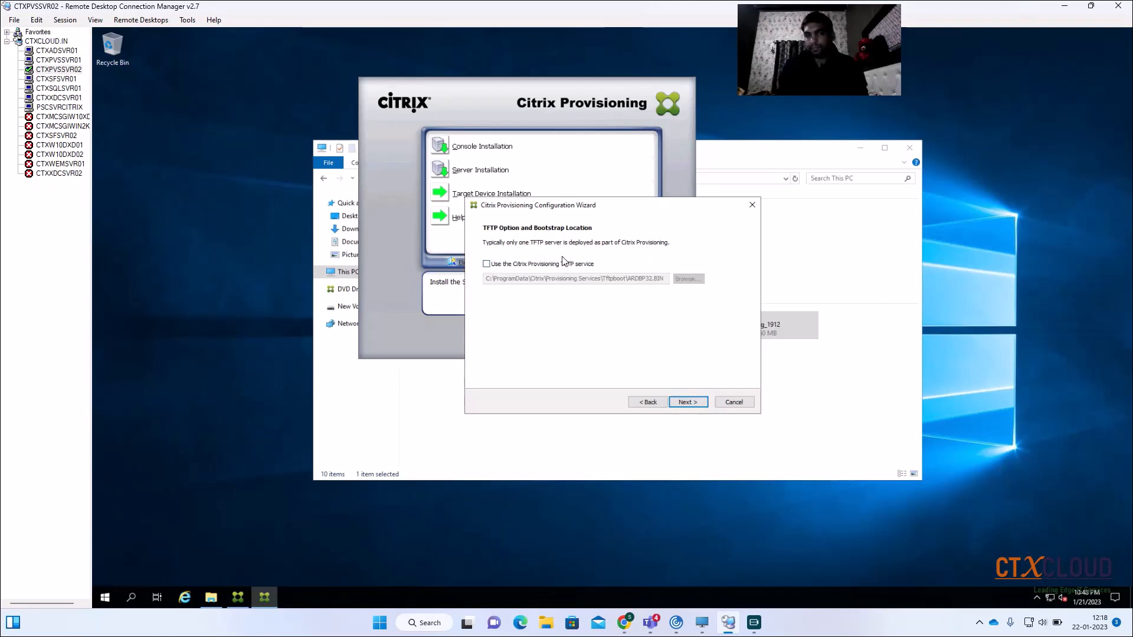
- Enable the Citrix Provisioning TFTP service and complete the configuration with the default boot list and SOAP SSL settings
click(487, 264)
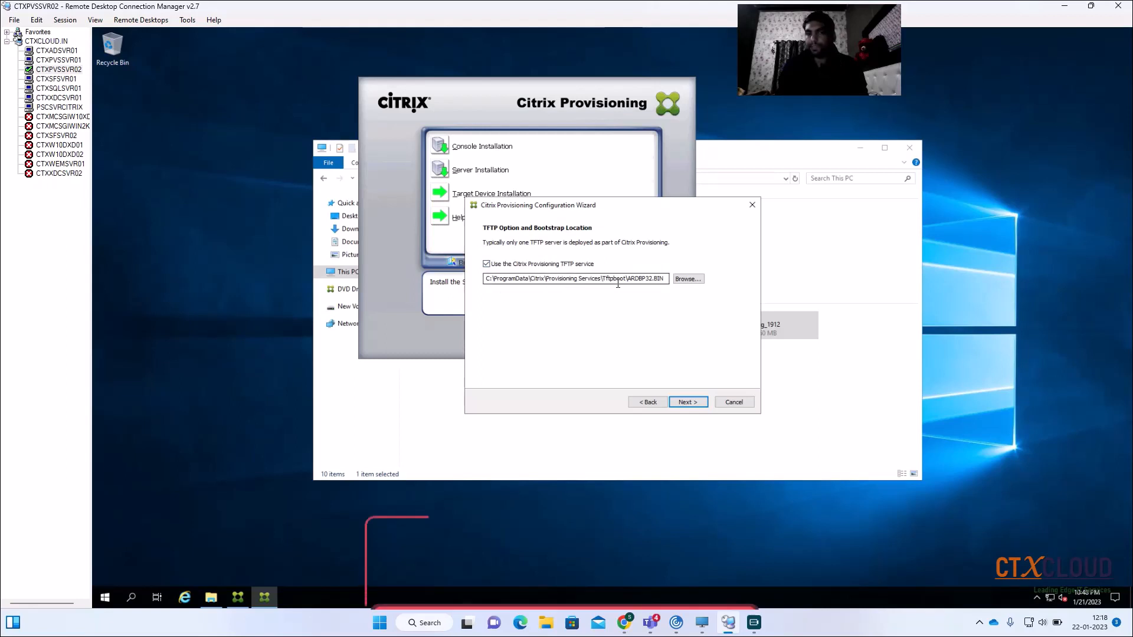
click(685, 406)
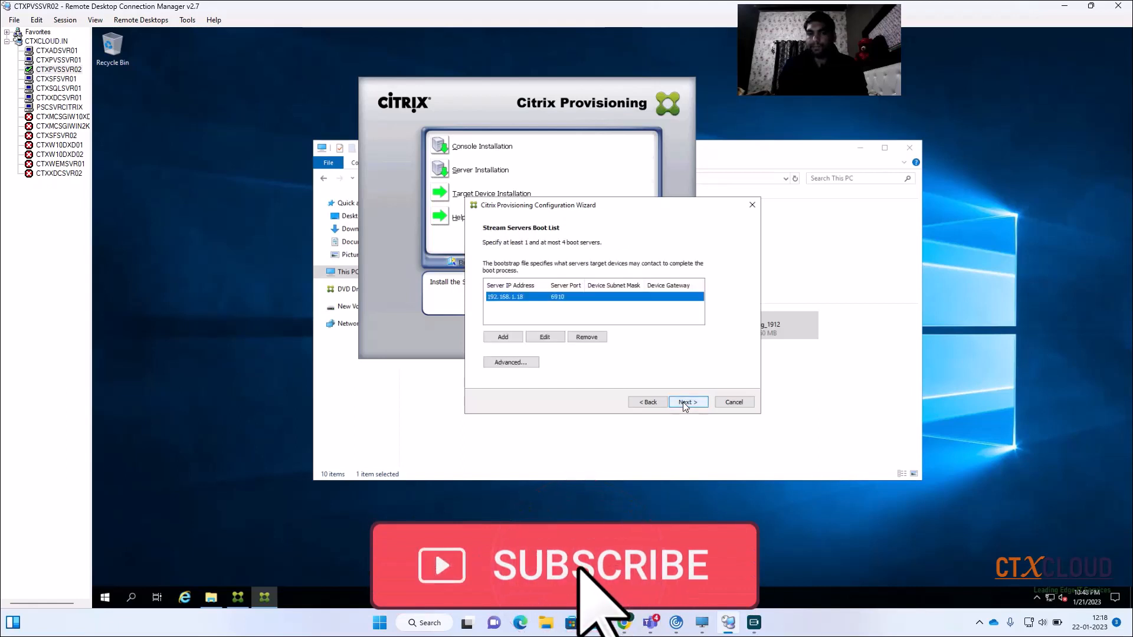
click(685, 406)
click(683, 404)
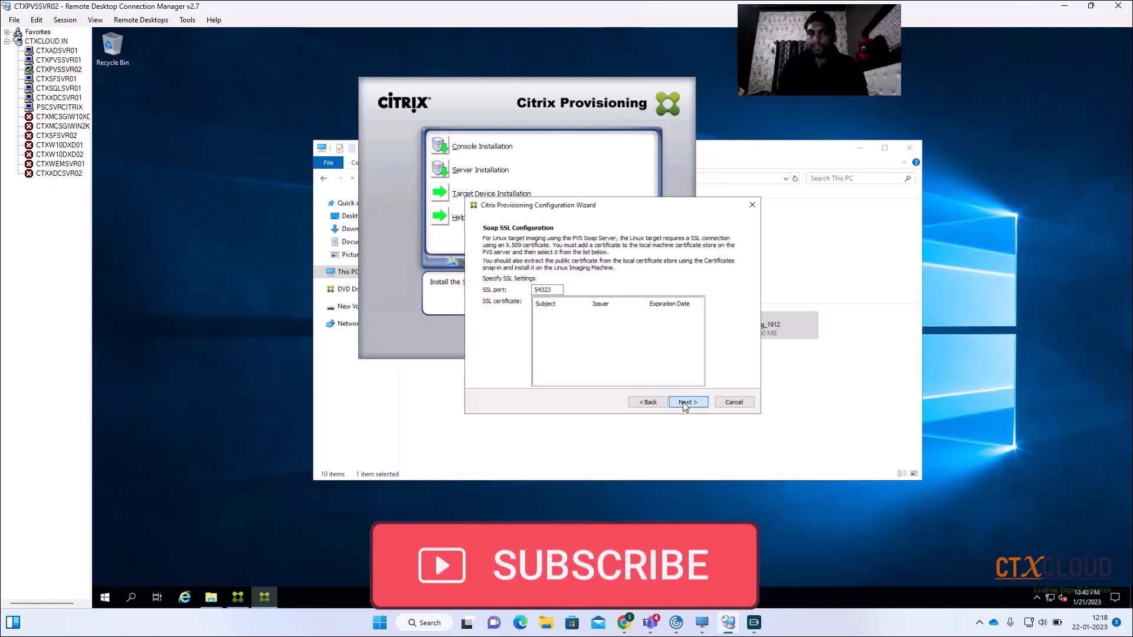
click(683, 404)
click(686, 404)
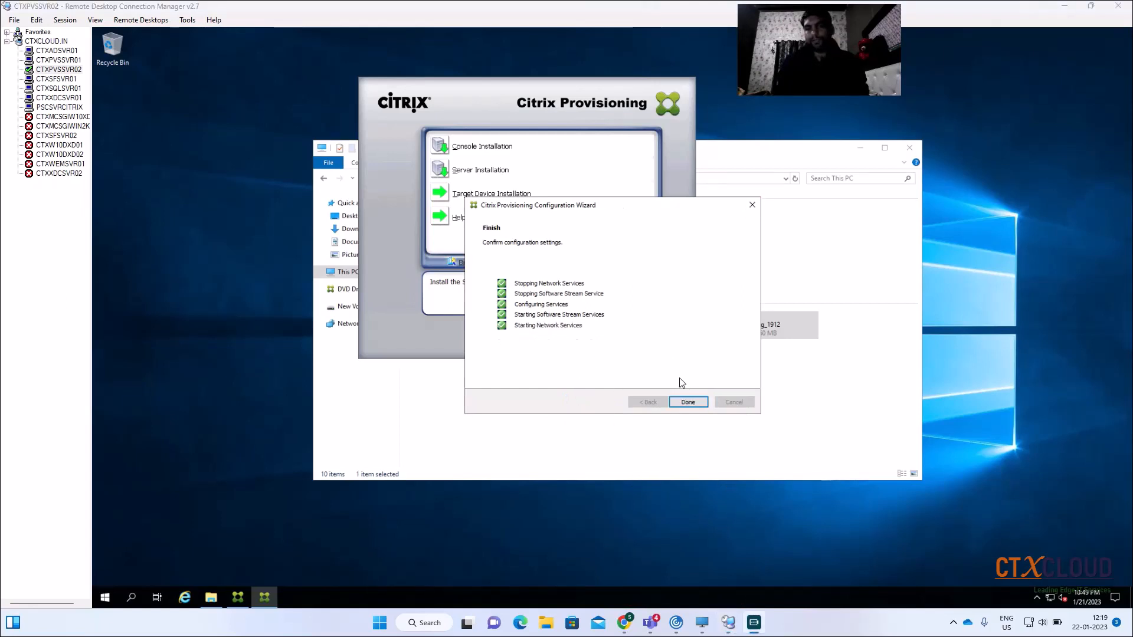
click(688, 401)
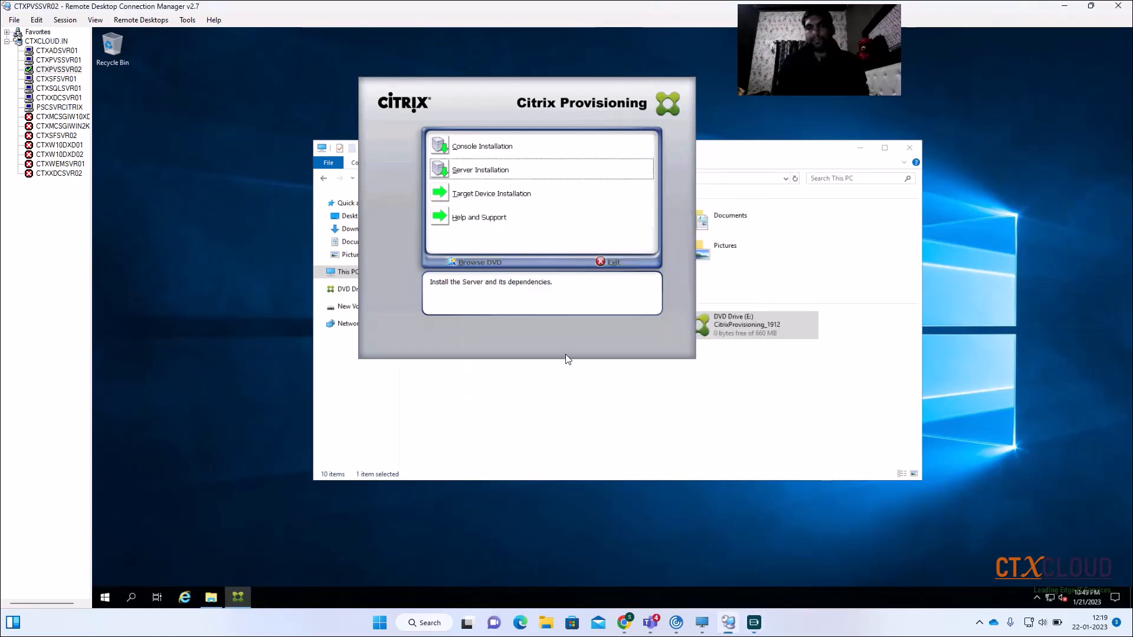
- Install the Citrix Provisioning Console x64, accepting the license agreement, and finish its installation wizard
click(467, 148)
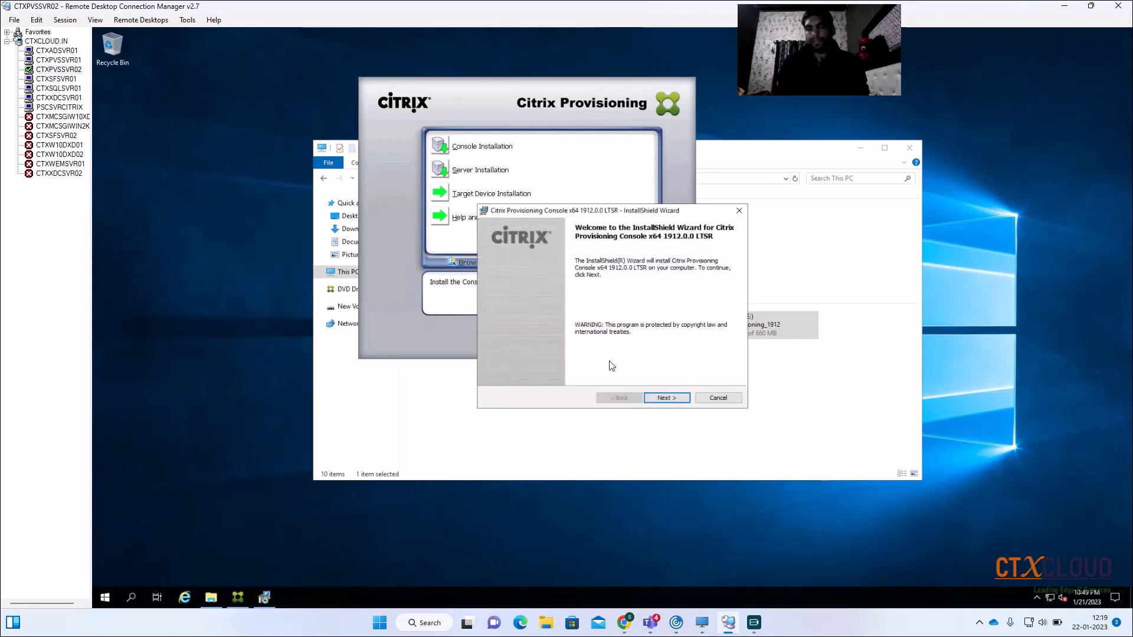
click(664, 398)
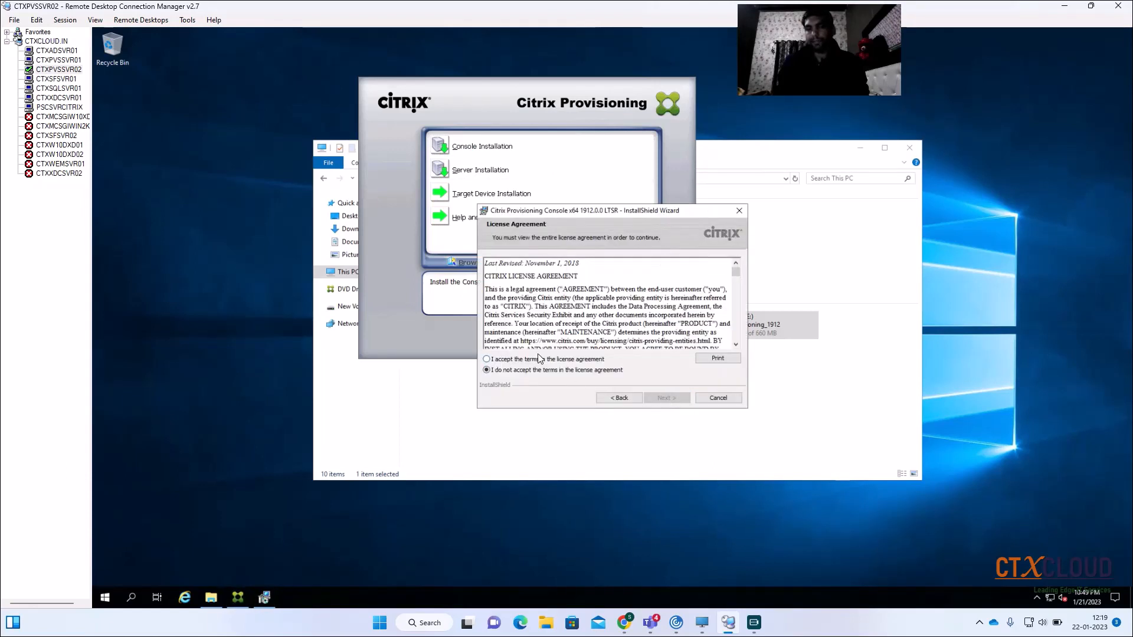
click(523, 358)
click(678, 399)
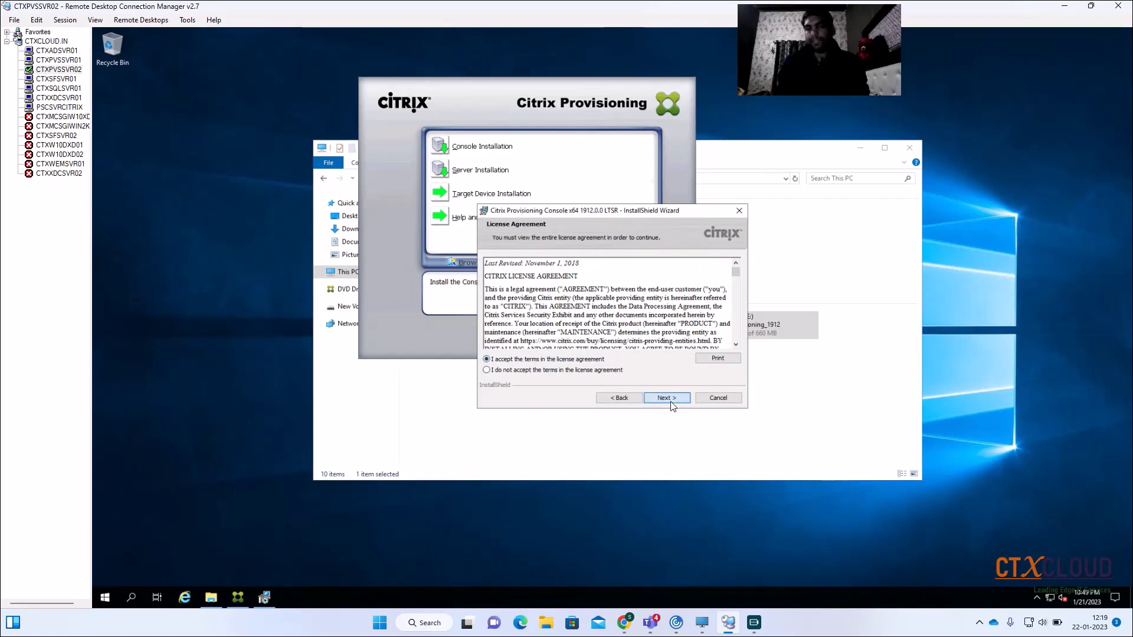
click(671, 399)
click(669, 400)
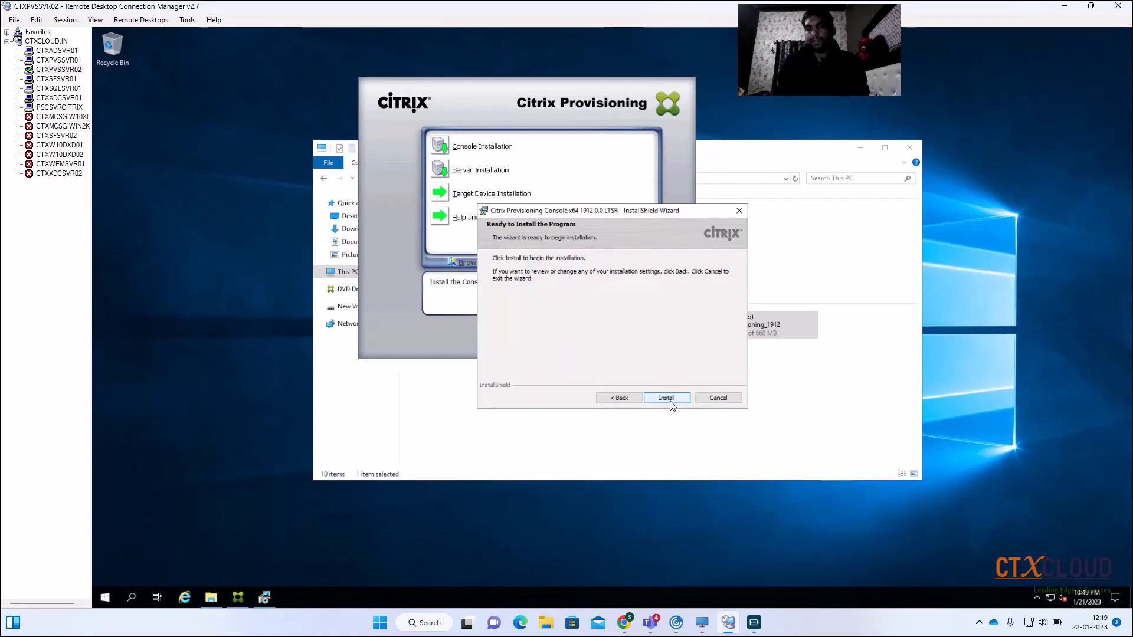
click(669, 400)
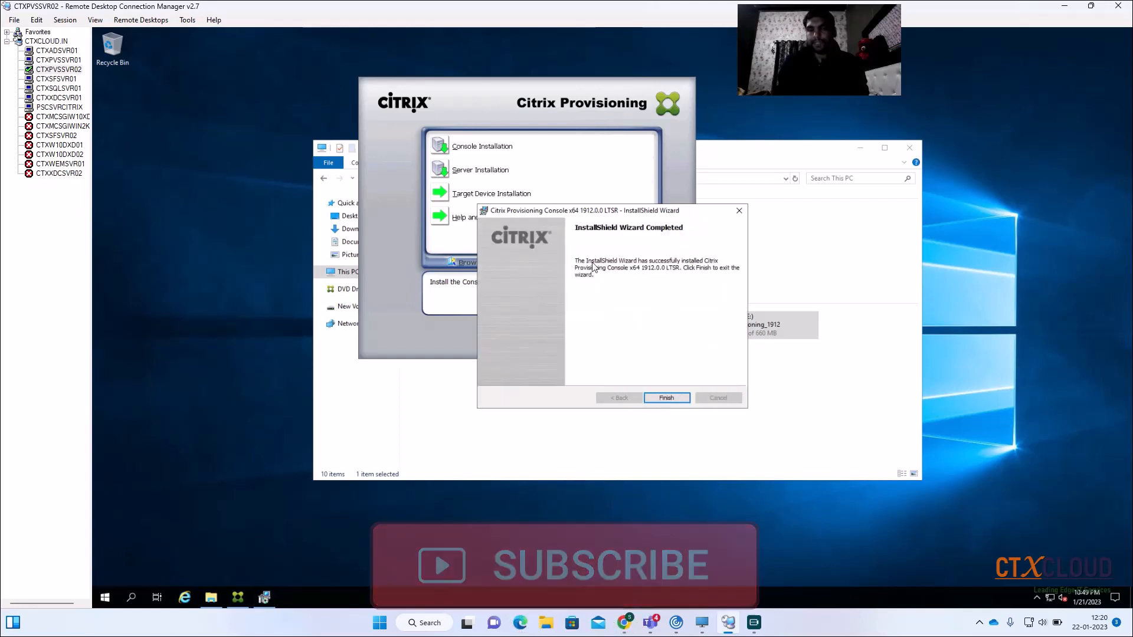
click(667, 398)
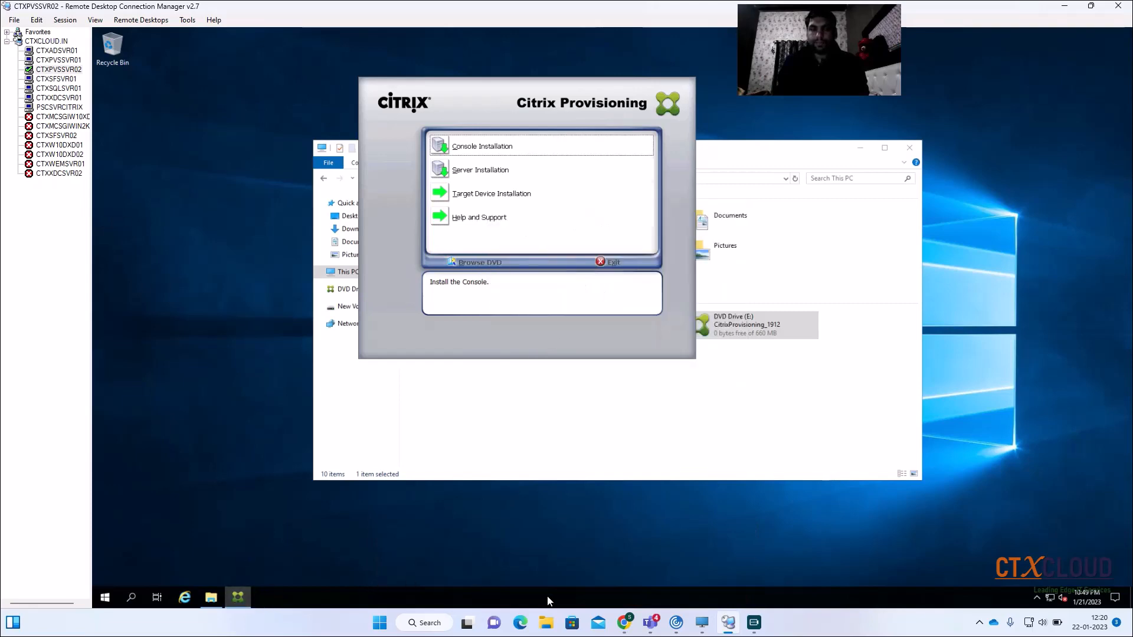
- Switch to the vSphere Client and set CD/DVD drive 1 of the CTXPVSSVR02 virtual machine to Client Device
mouse_move(624, 622)
click(625, 561)
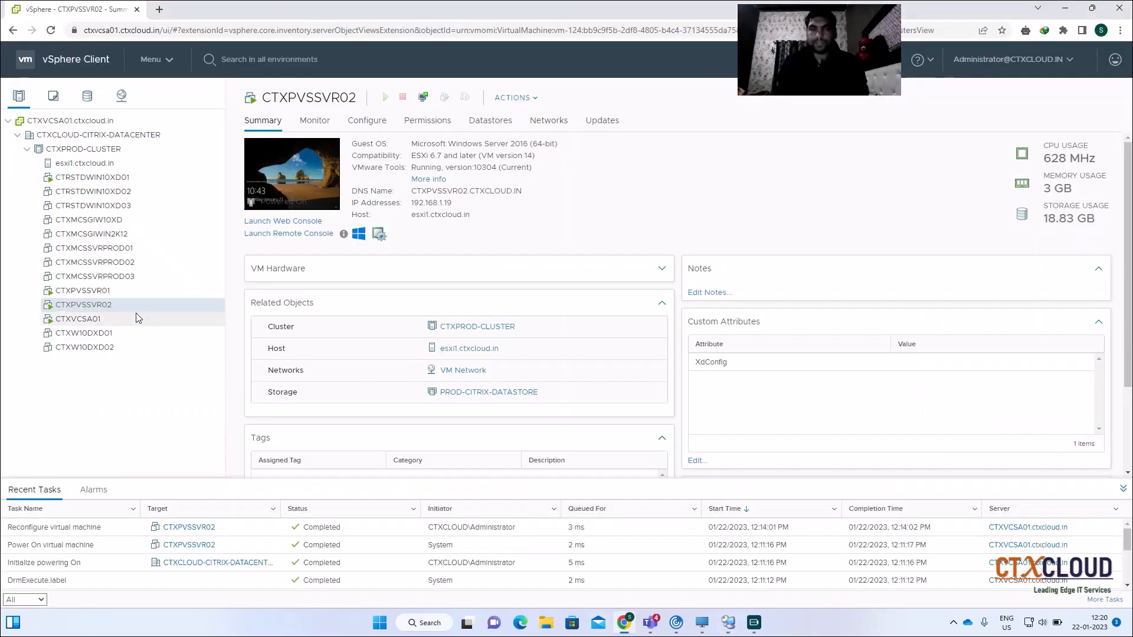
right_click(103, 308)
click(137, 394)
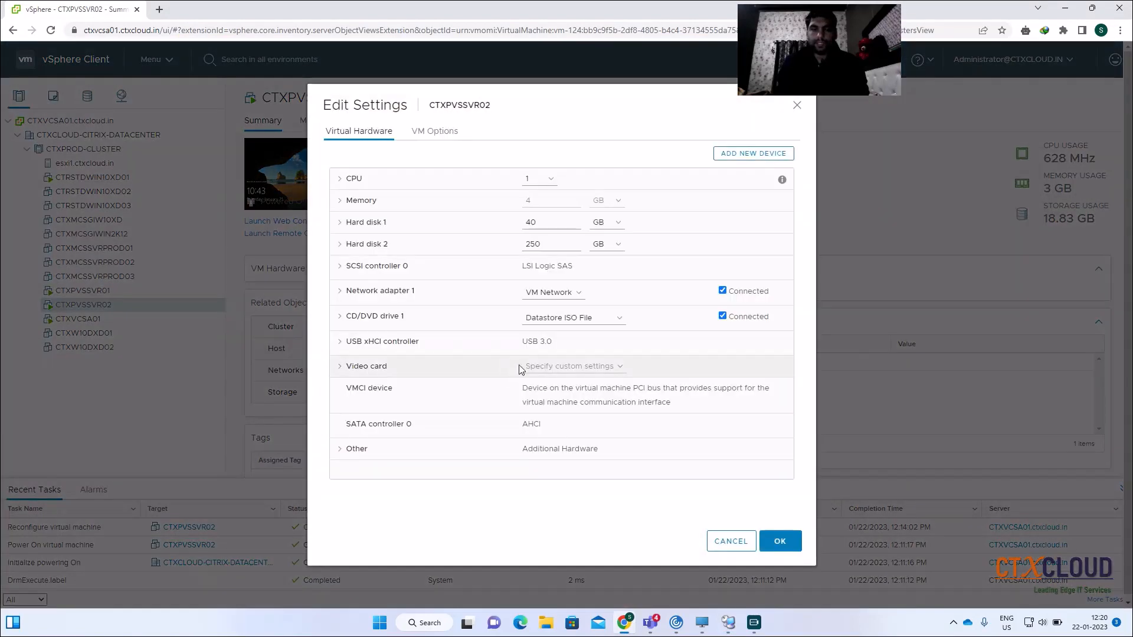
click(557, 318)
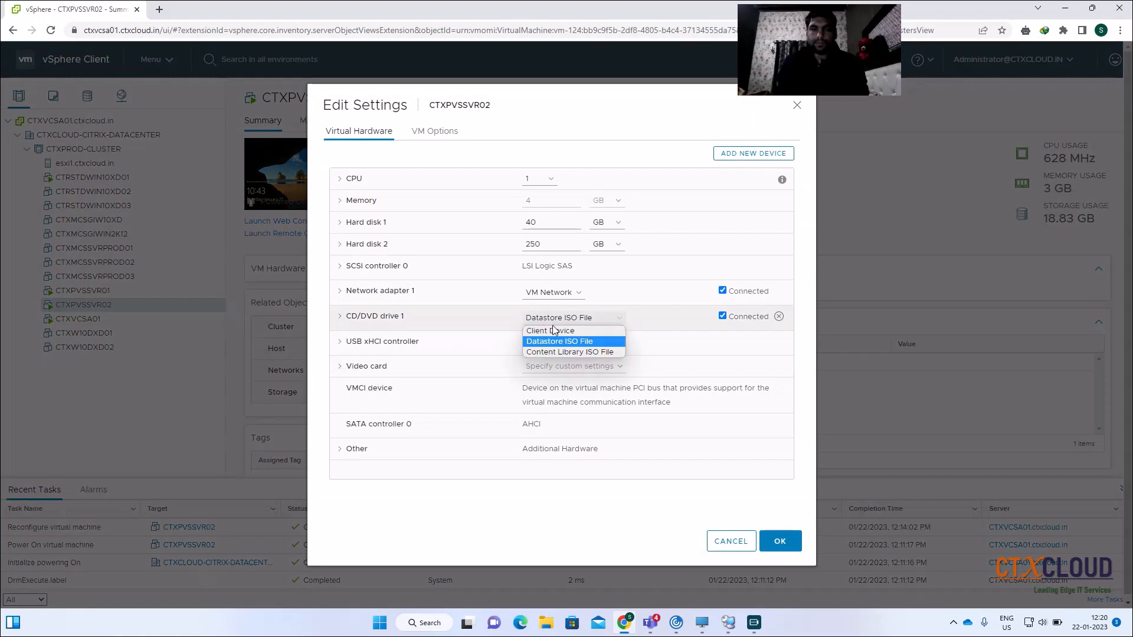
click(552, 331)
click(780, 541)
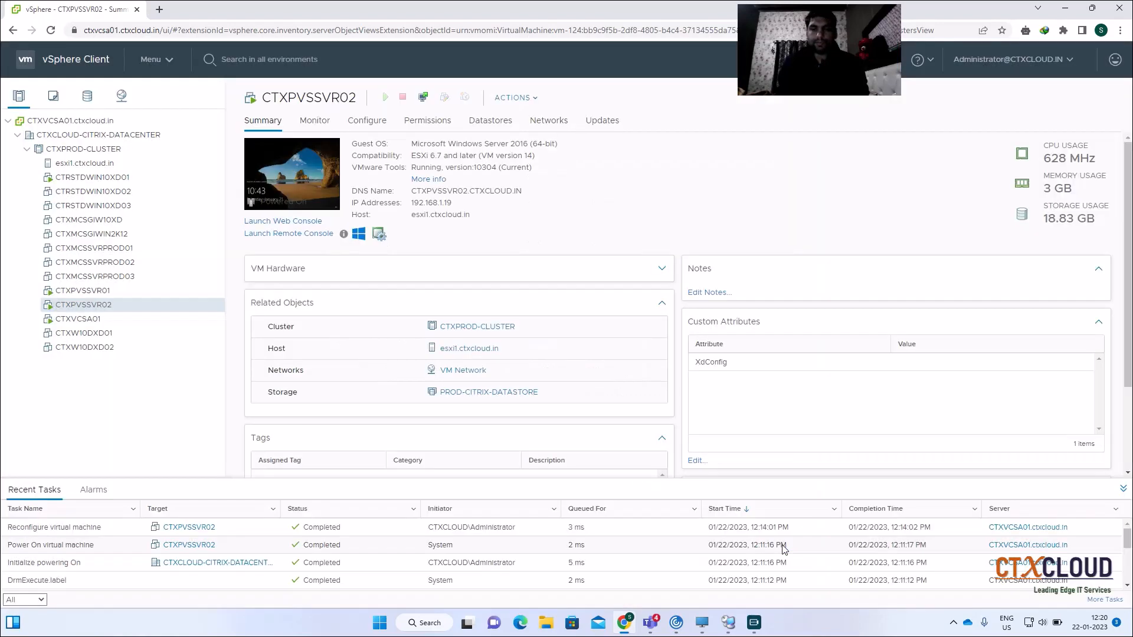
- Return to the CTXPVSSVR02 session in Remote Desktop Connection Manager and exit the Citrix Provisioning installer
click(728, 622)
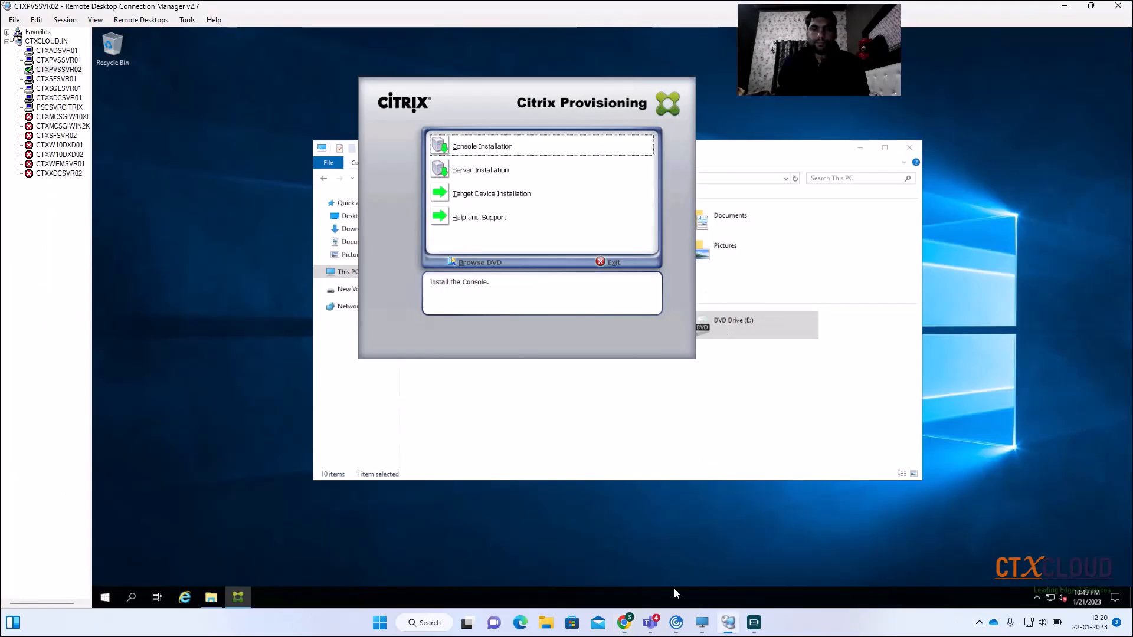
click(518, 386)
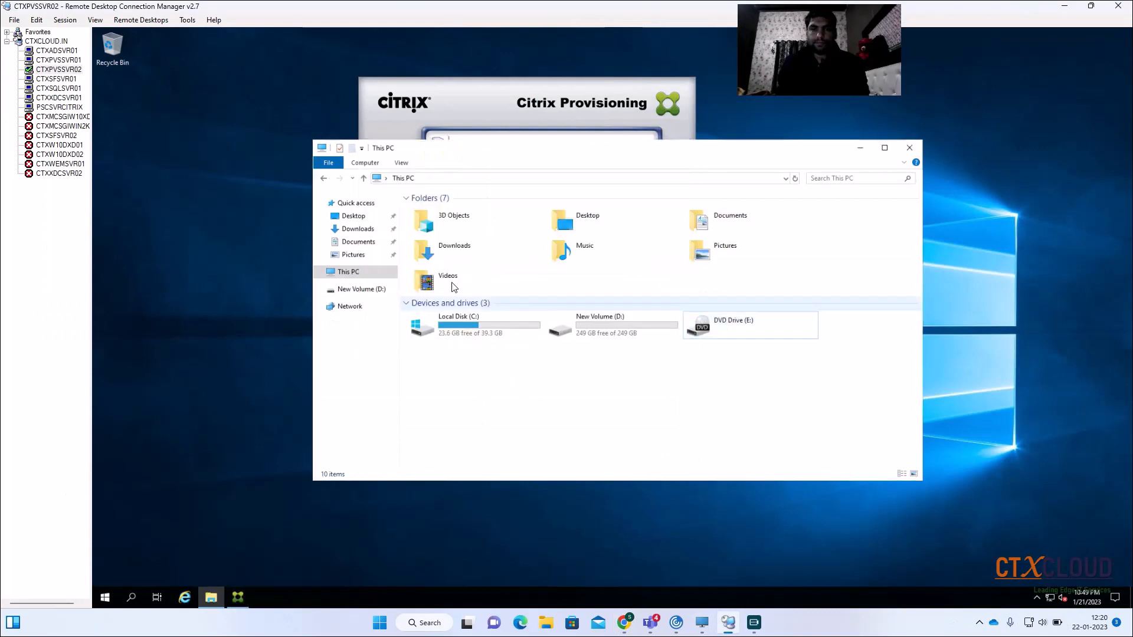
click(603, 94)
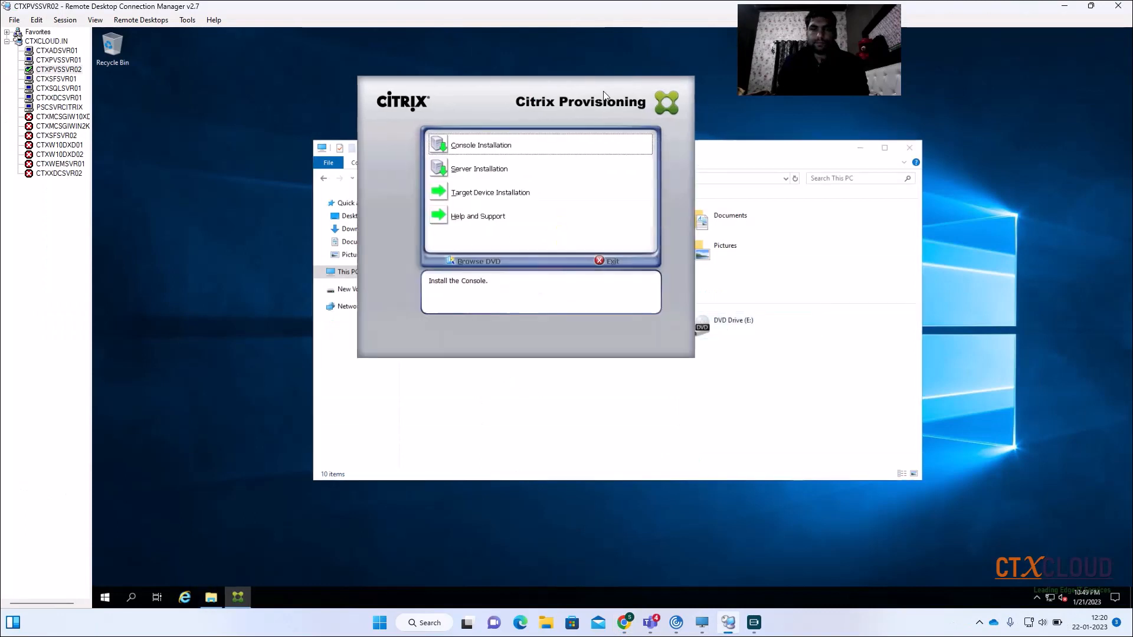
click(608, 260)
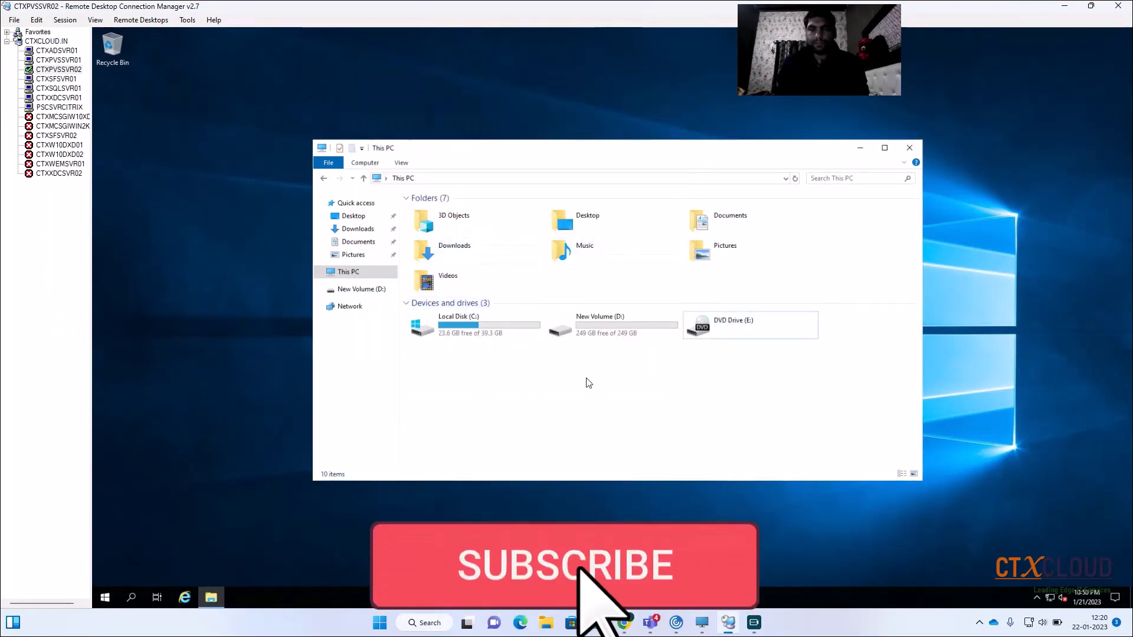
click(136, 526)
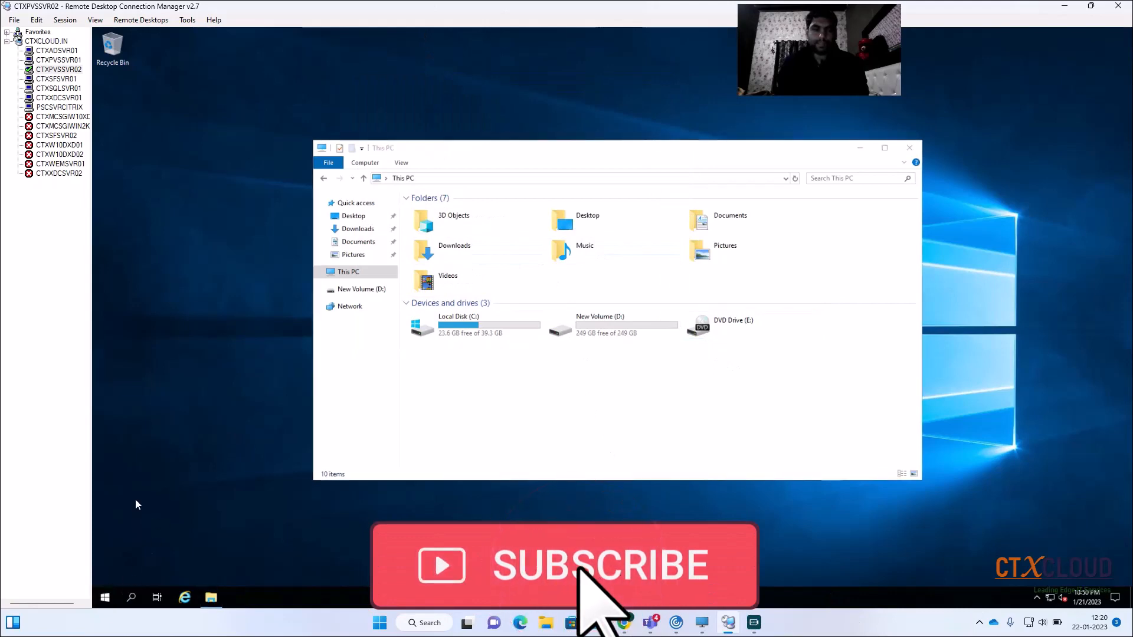
- Open the Citrix Provisioning Console on CTXPVSSVR02, minimize the This PC window, and maximize the console
click(105, 598)
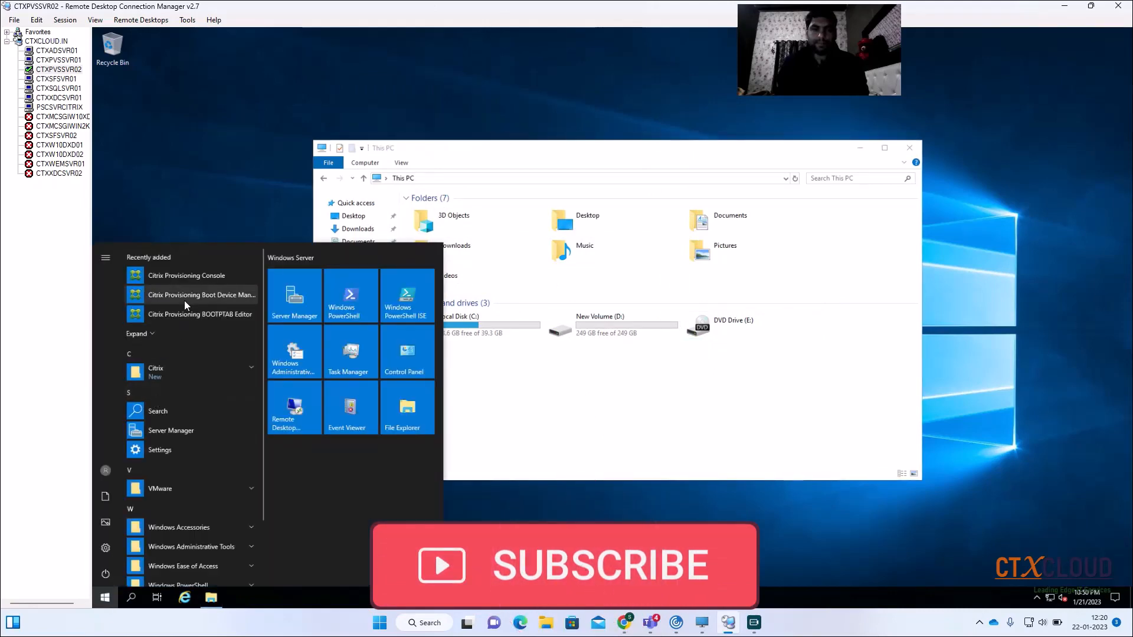
click(173, 275)
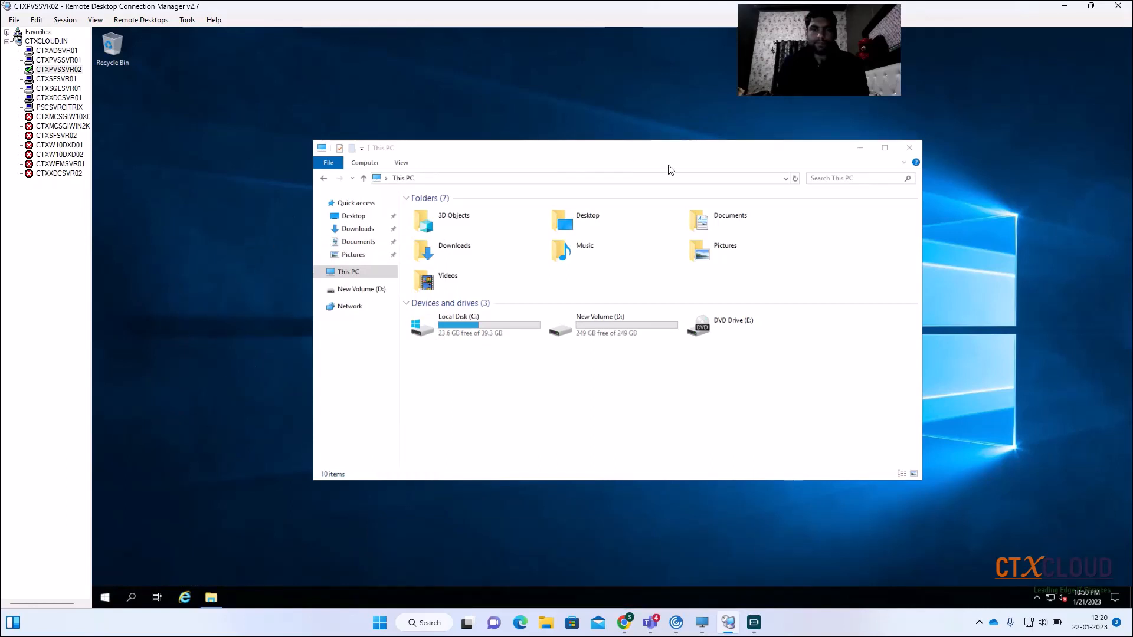
click(861, 147)
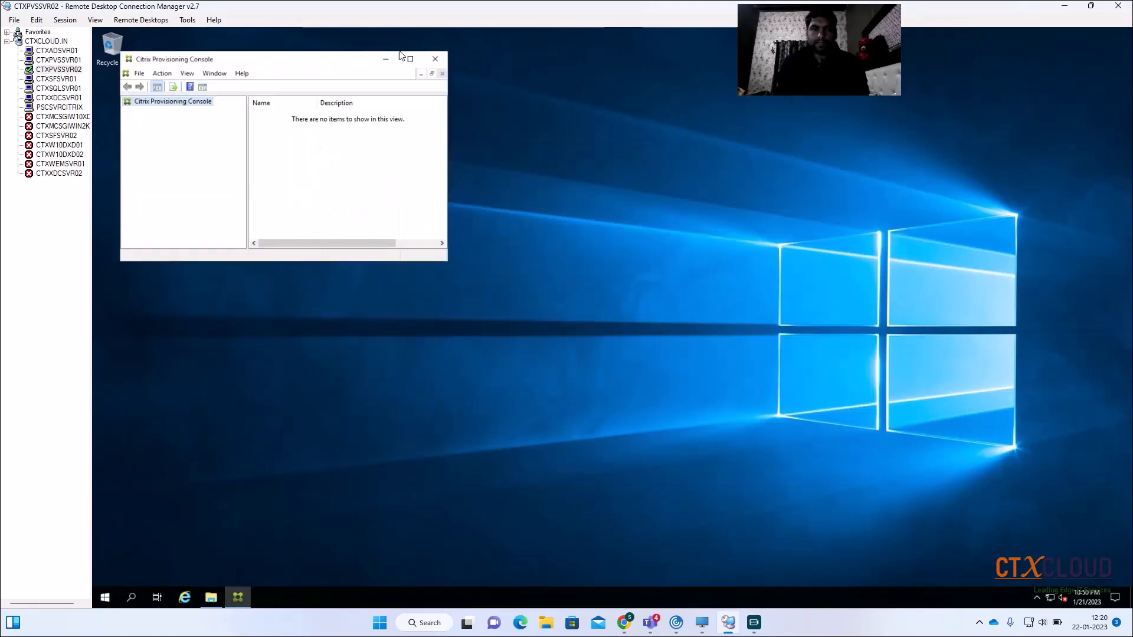
click(403, 57)
- Connect the console to the farm through server localhost on port 54321 with the Windows credentials
right_click(135, 79)
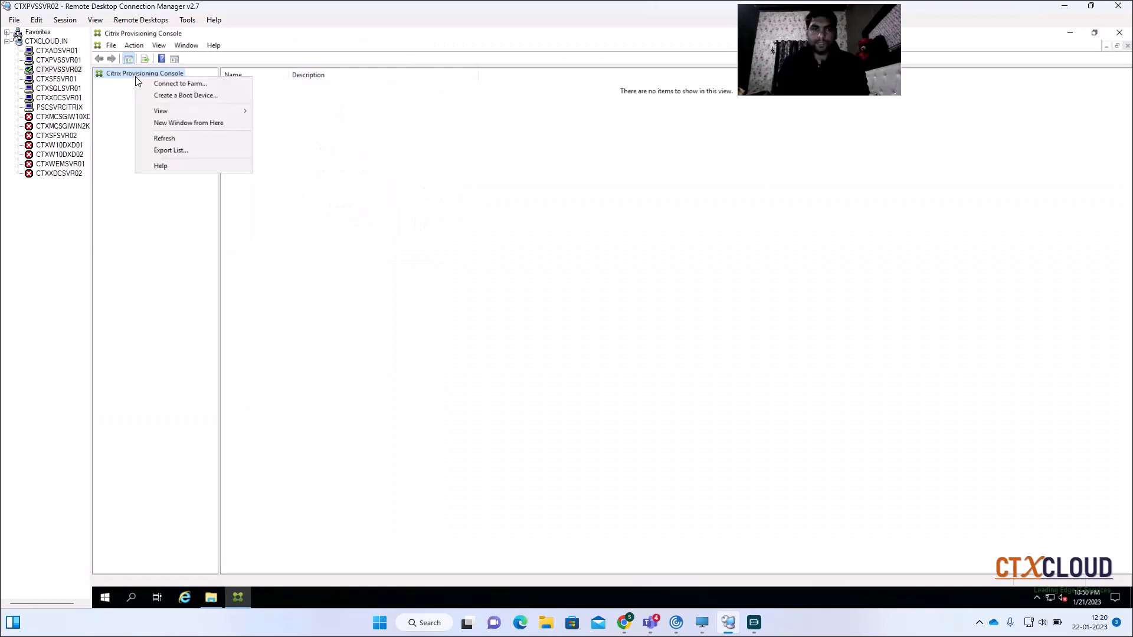
click(177, 83)
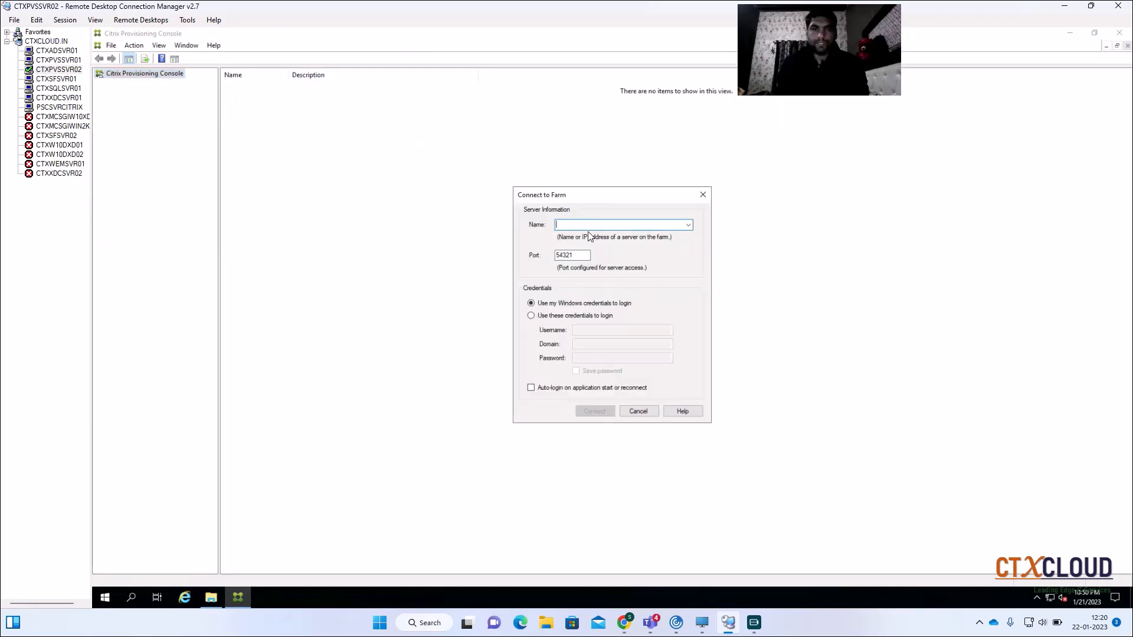
text(localhost)
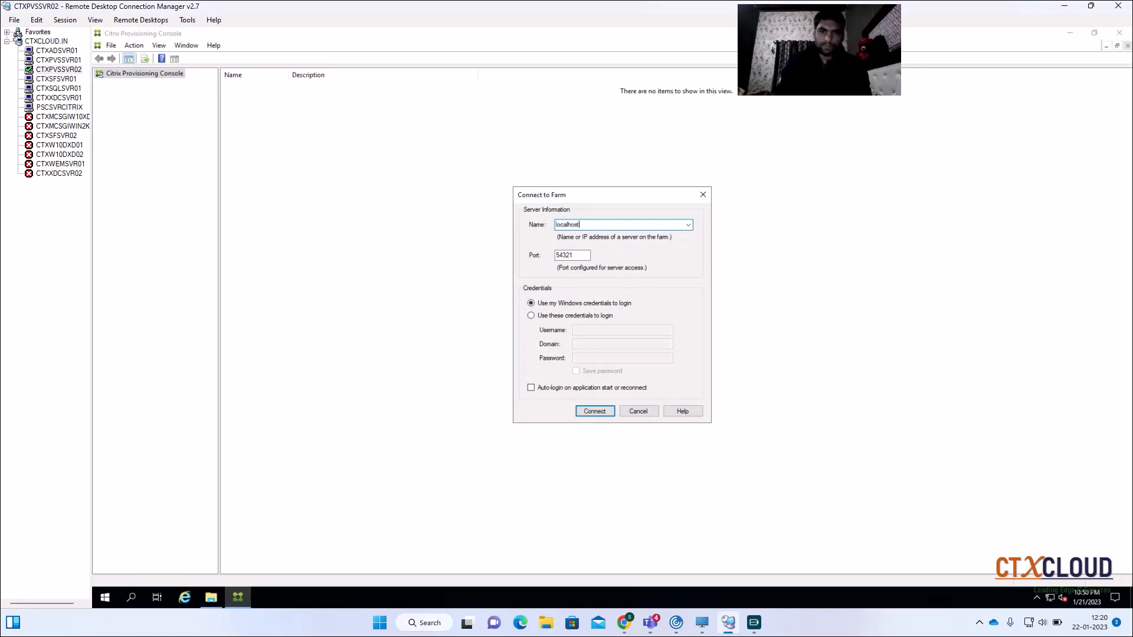
key(Return)
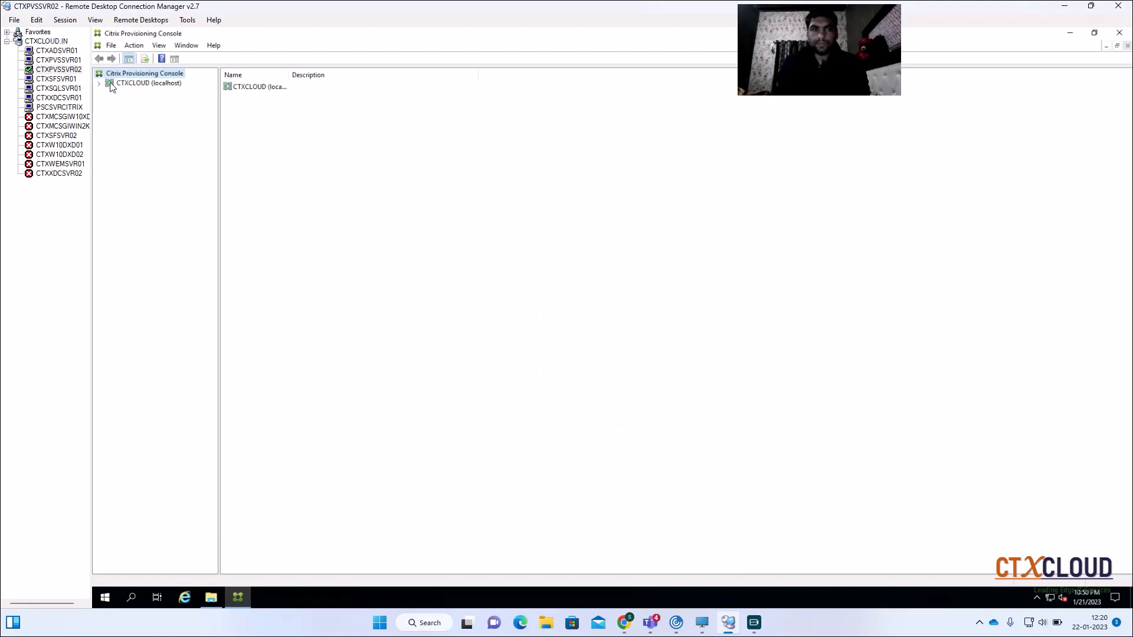
- Expand the CTXCLOUD farm's EMEA site and its stores, and check the servers listed for the site
click(100, 86)
click(109, 94)
click(120, 103)
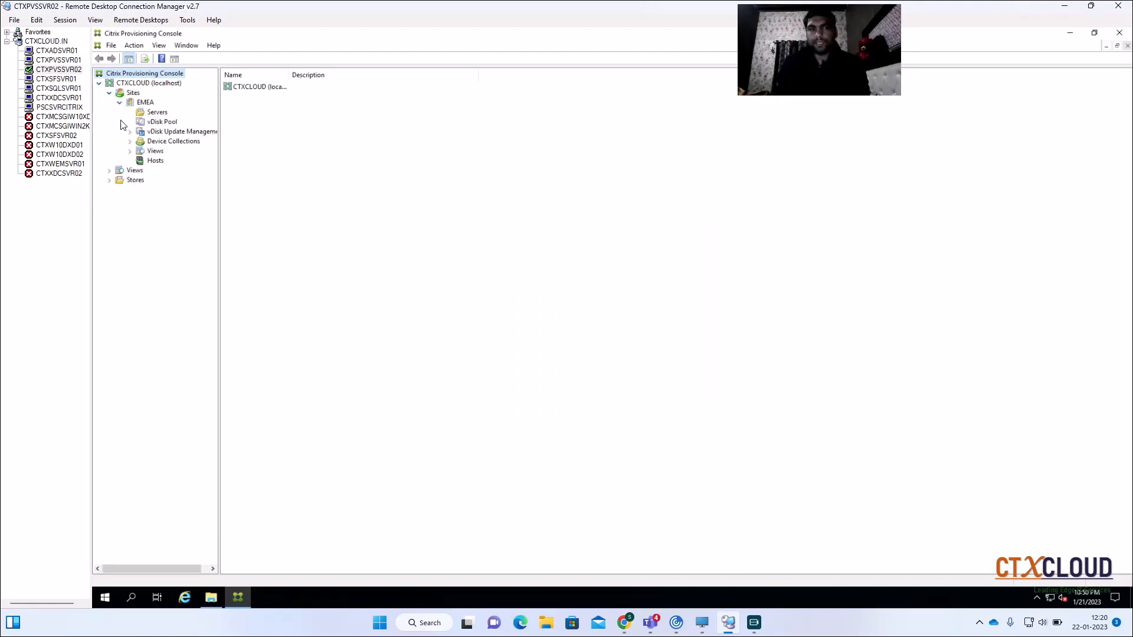
click(109, 180)
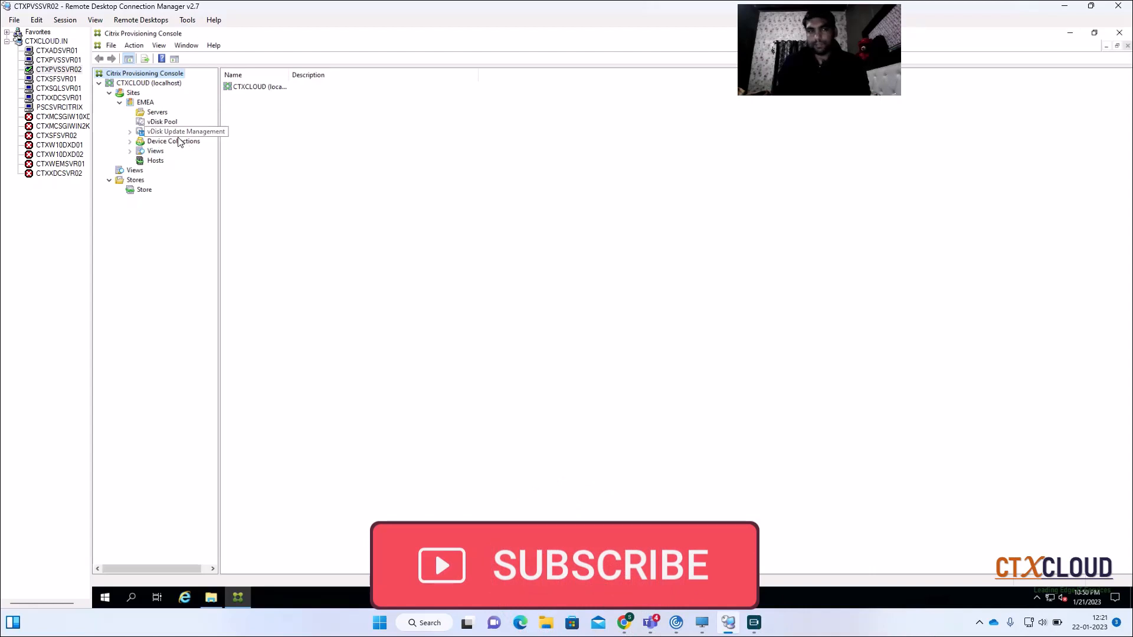
click(155, 113)
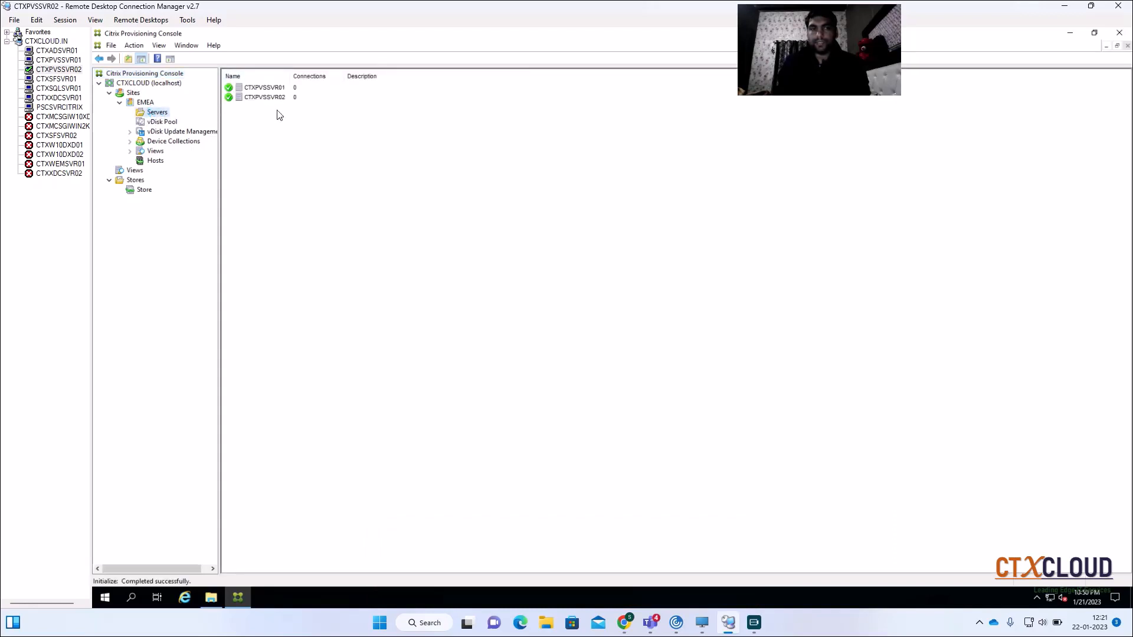